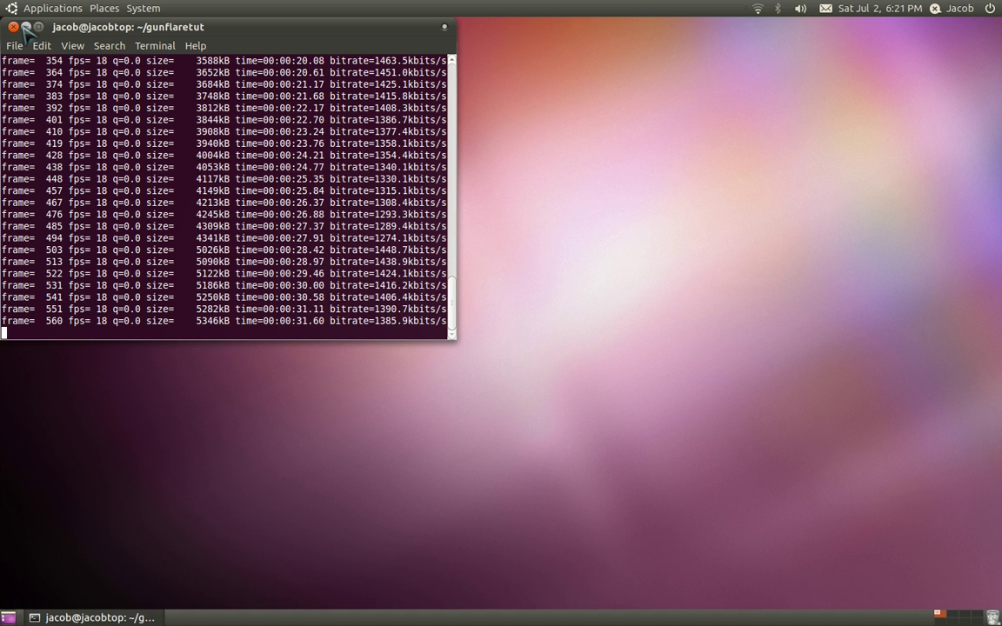
- Minimize the Terminal window showing the finished ffmpeg capture output
{"action": "left_click", "coordinate": [27, 28]}
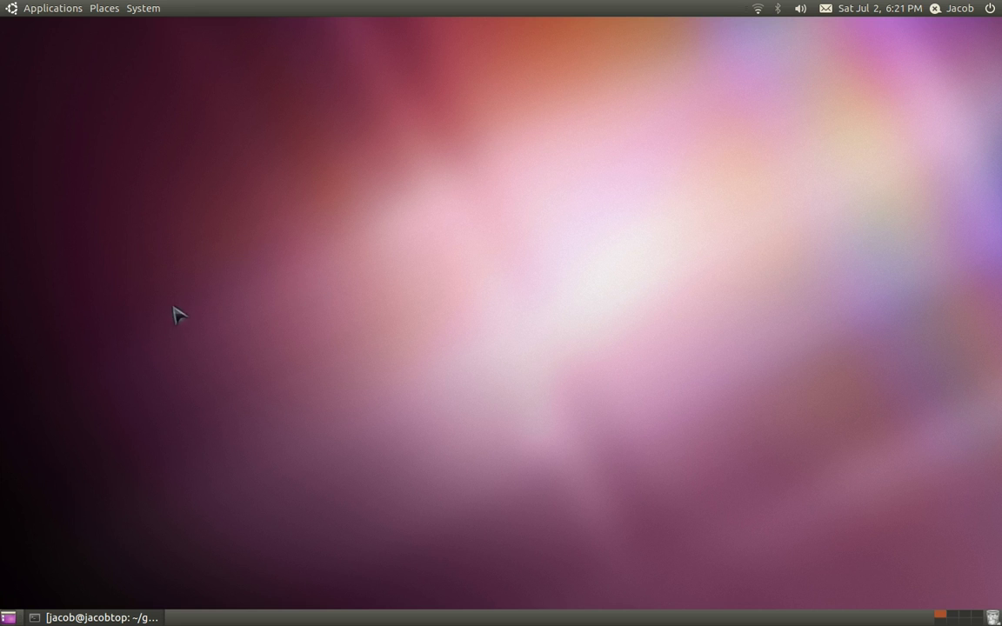
- Launch Firefox from the Kupfer launcher
{"action": "key", "text": "ctrl+space"}
{"action": "type", "text": "f"}
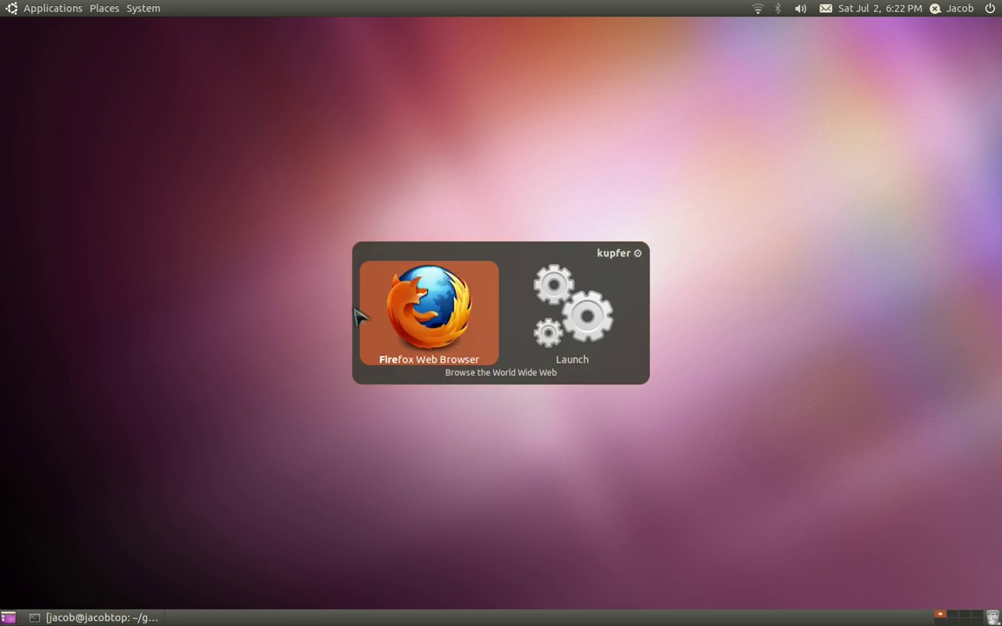
{"action": "type", "text": "ire"}
{"action": "key", "text": "Return"}
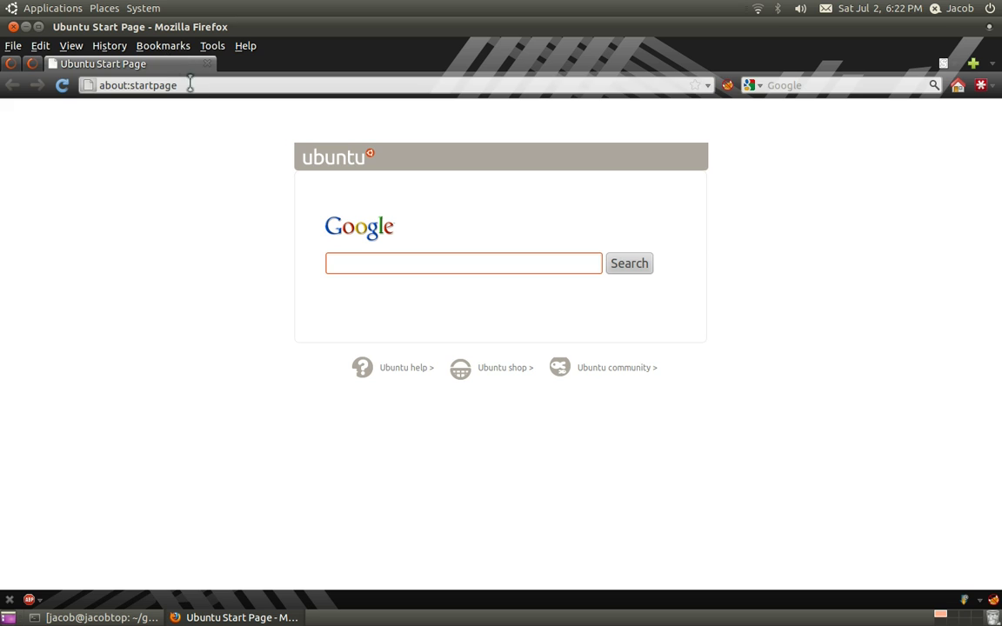
- Search Google Images for 'muzzle flash' and save the first image to the Desktop
{"action": "left_click", "coordinate": [190, 84]}
{"action": "left_click", "coordinate": [829, 86]}
{"action": "type", "text": "m"}
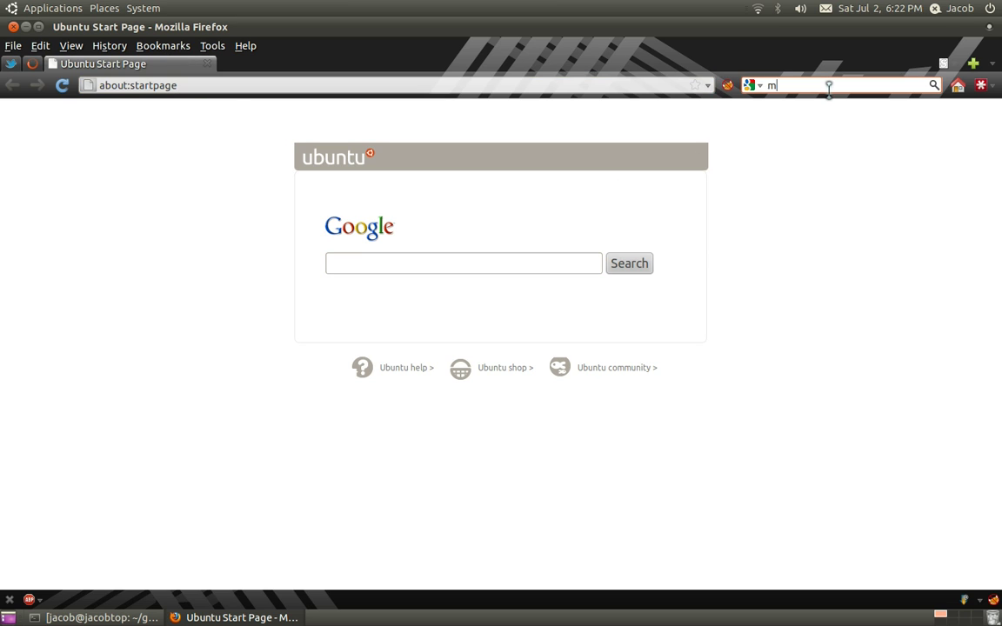
{"action": "type", "text": "uzzle flash"}
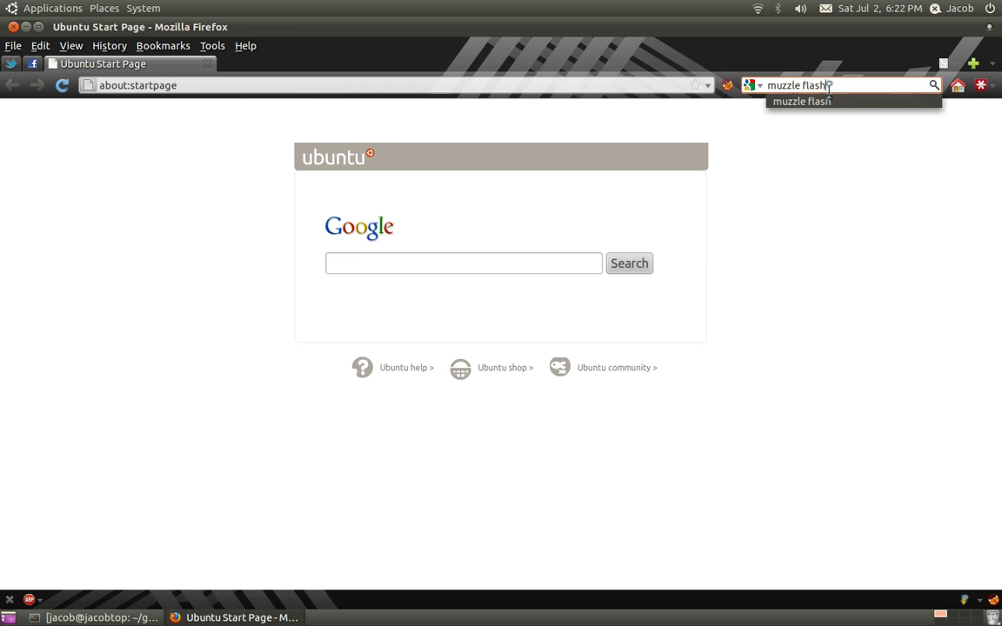
{"action": "key", "text": "Return"}
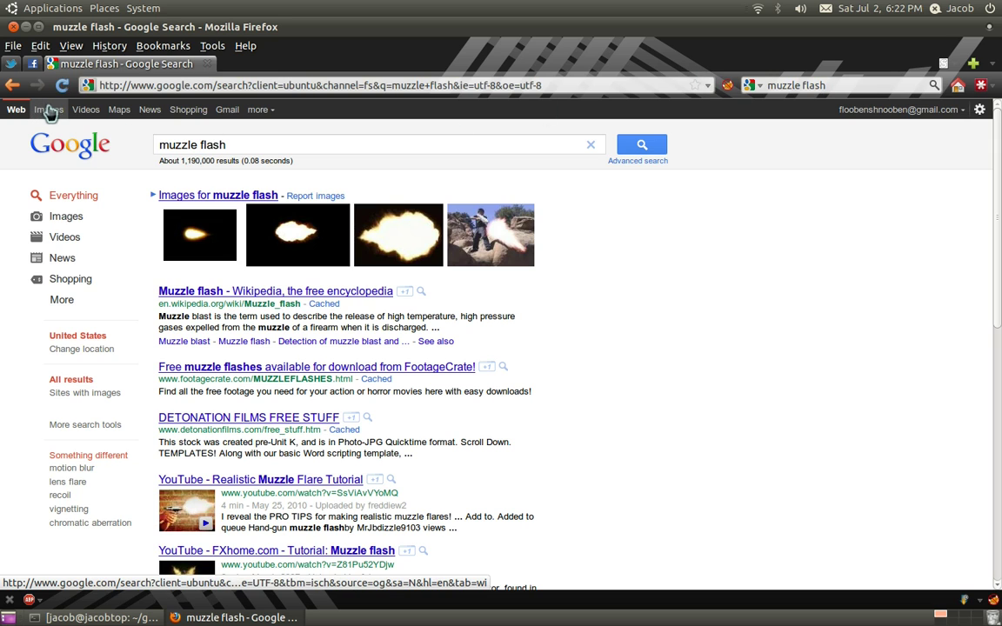
{"action": "left_click", "coordinate": [49, 110]}
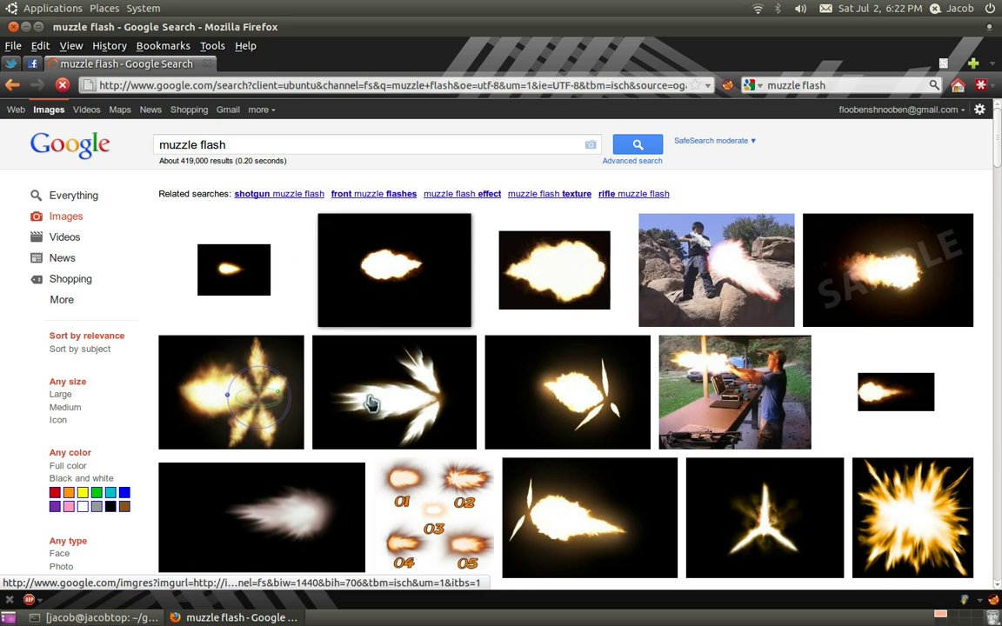
{"action": "left_click", "coordinate": [243, 277]}
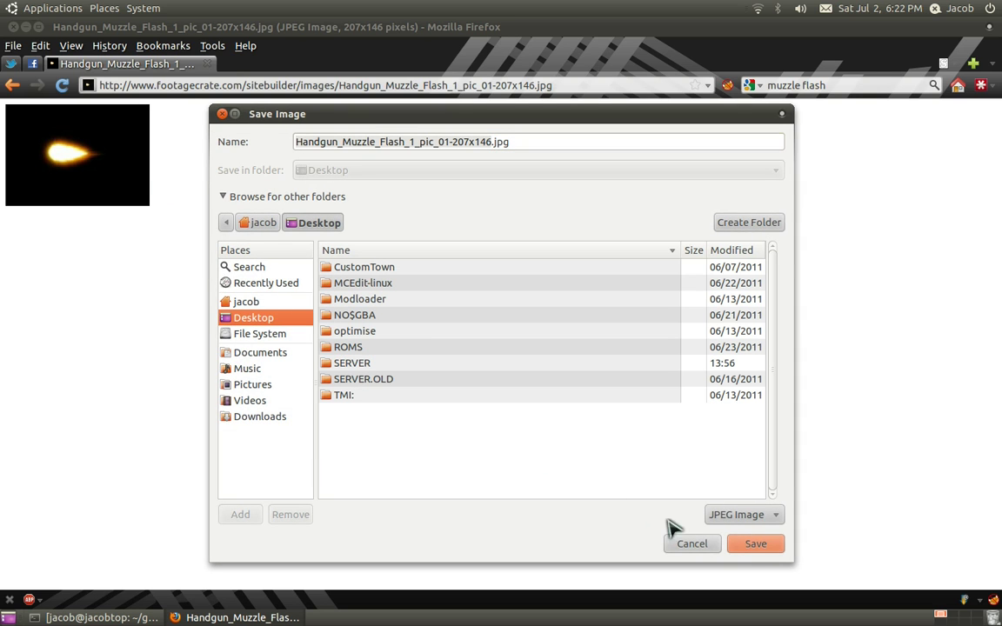
{"action": "left_click", "coordinate": [755, 545]}
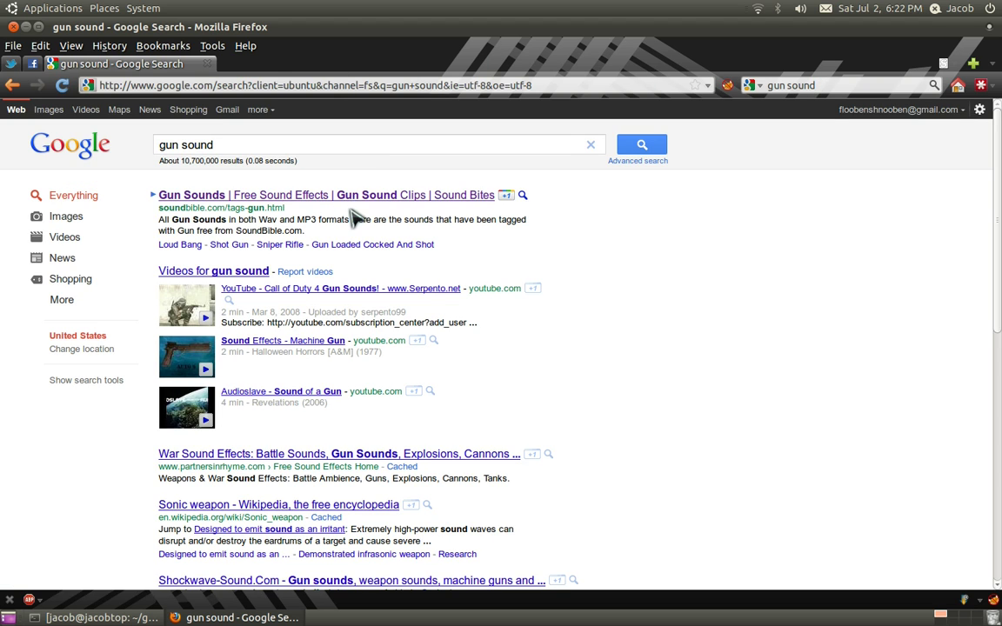
- On SoundBible's gun sounds, preview the Glock samples and open the 9mm Glock 17 page
{"action": "left_click", "coordinate": [352, 200]}
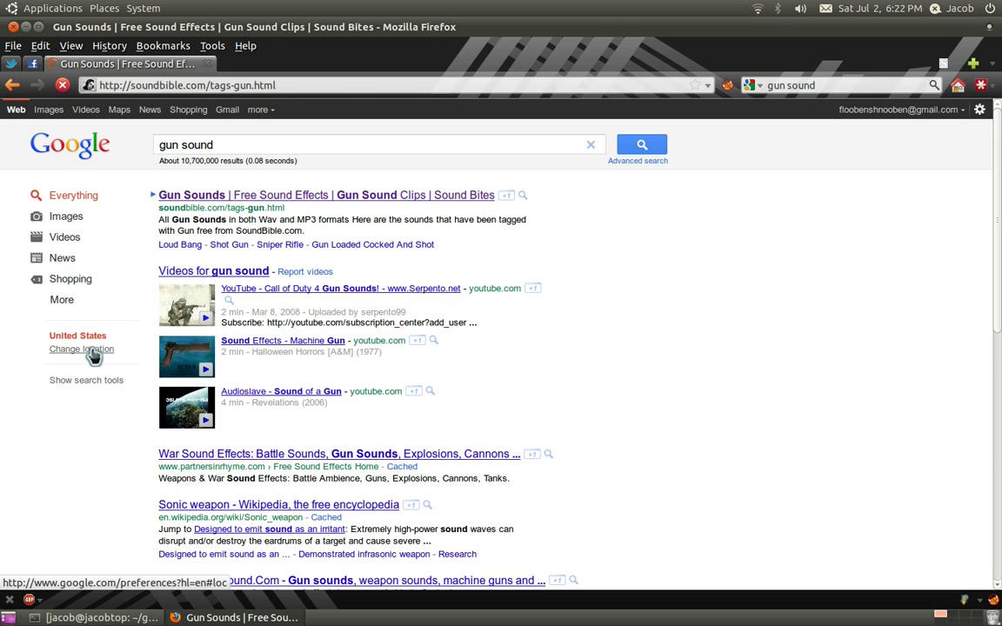
{"action": "scroll", "coordinate": [54, 330], "scroll_direction": "down", "scroll_amount": 15}
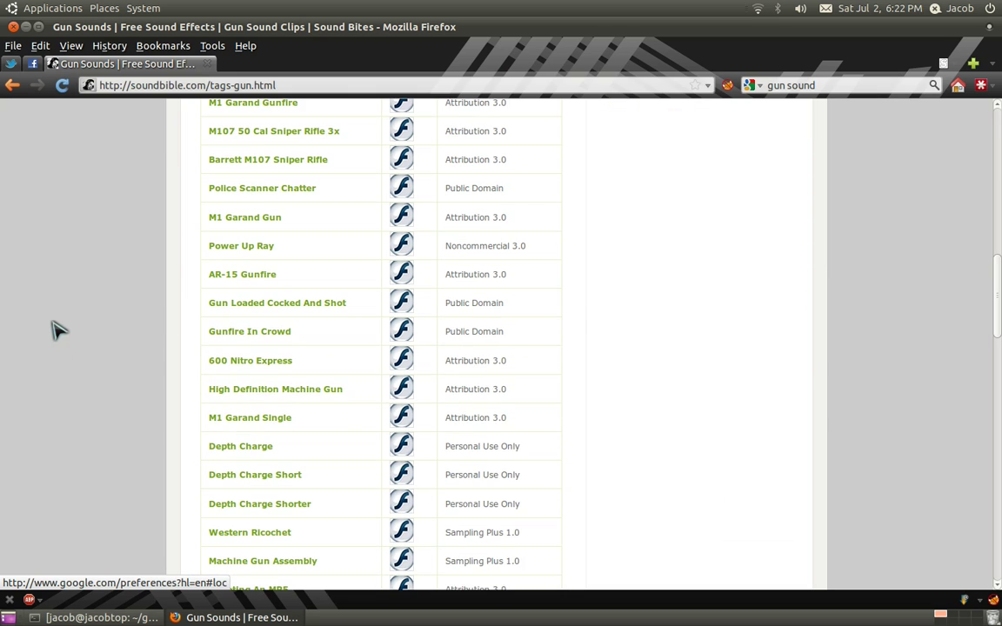
{"action": "scroll", "coordinate": [53, 330], "scroll_direction": "down", "scroll_amount": 12}
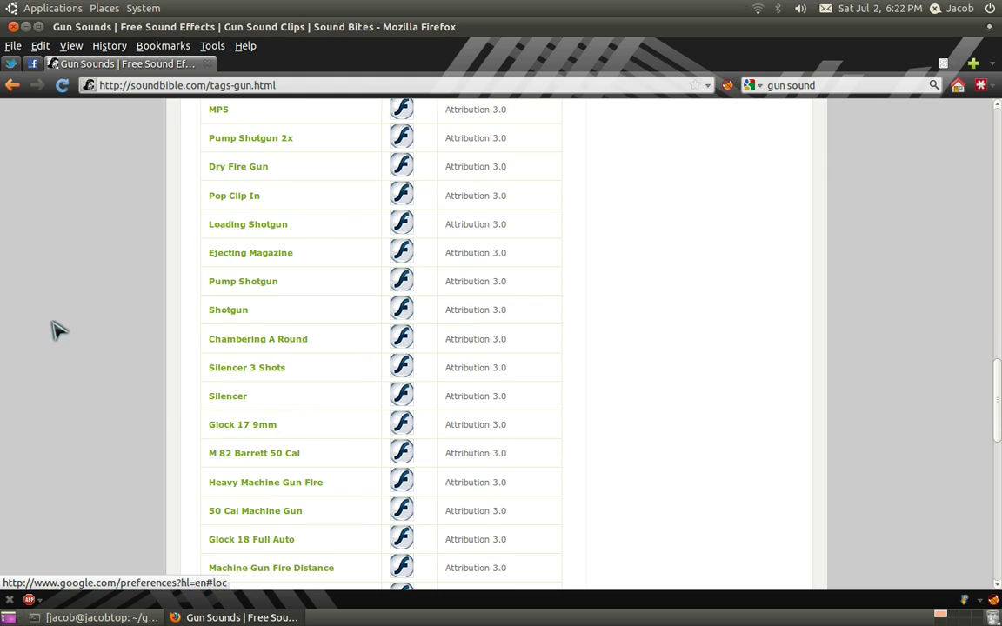
{"action": "left_click", "coordinate": [402, 424]}
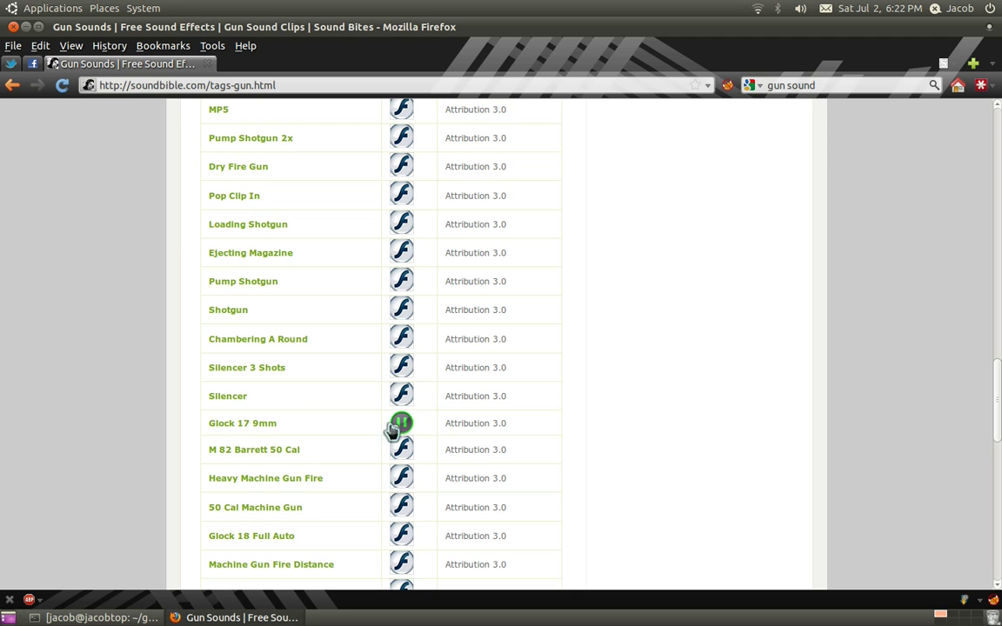
{"action": "scroll", "coordinate": [255, 420], "scroll_direction": "down", "scroll_amount": 1}
{"action": "scroll", "coordinate": [280, 503], "scroll_direction": "down", "scroll_amount": 1}
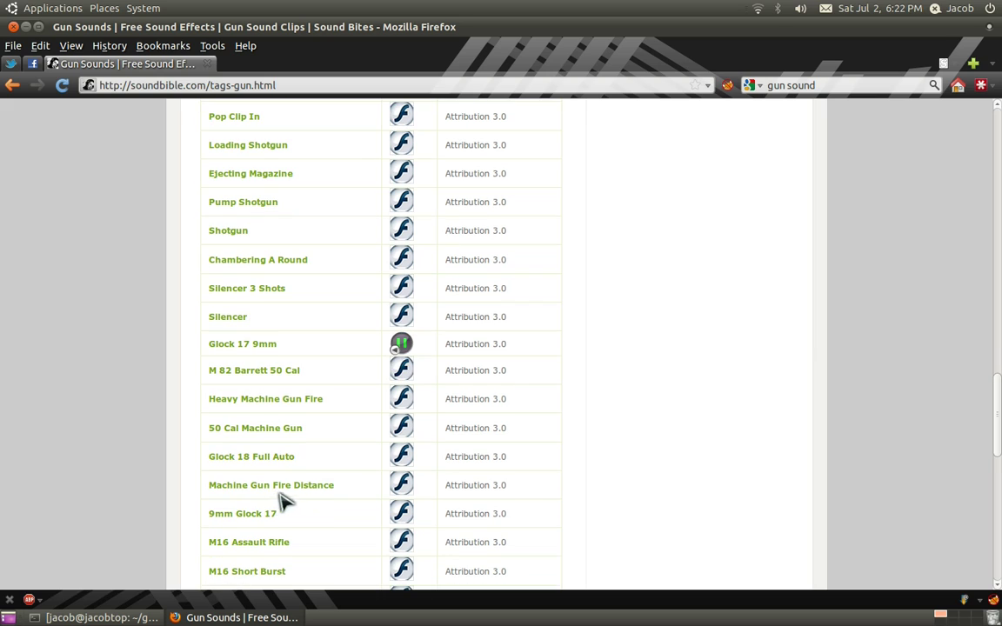
{"action": "left_click", "coordinate": [401, 515]}
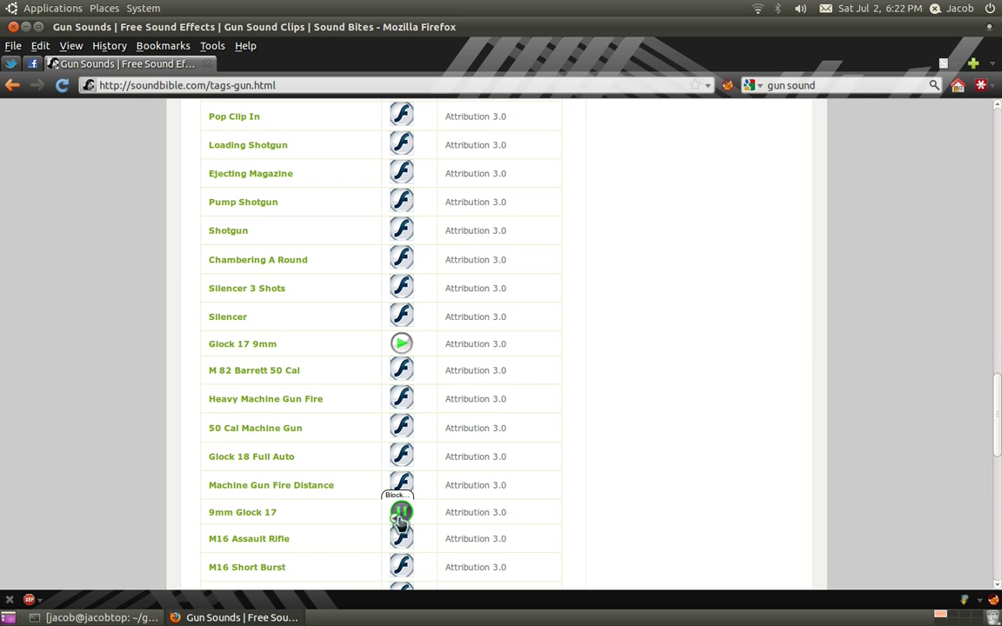
{"action": "left_click", "coordinate": [264, 516]}
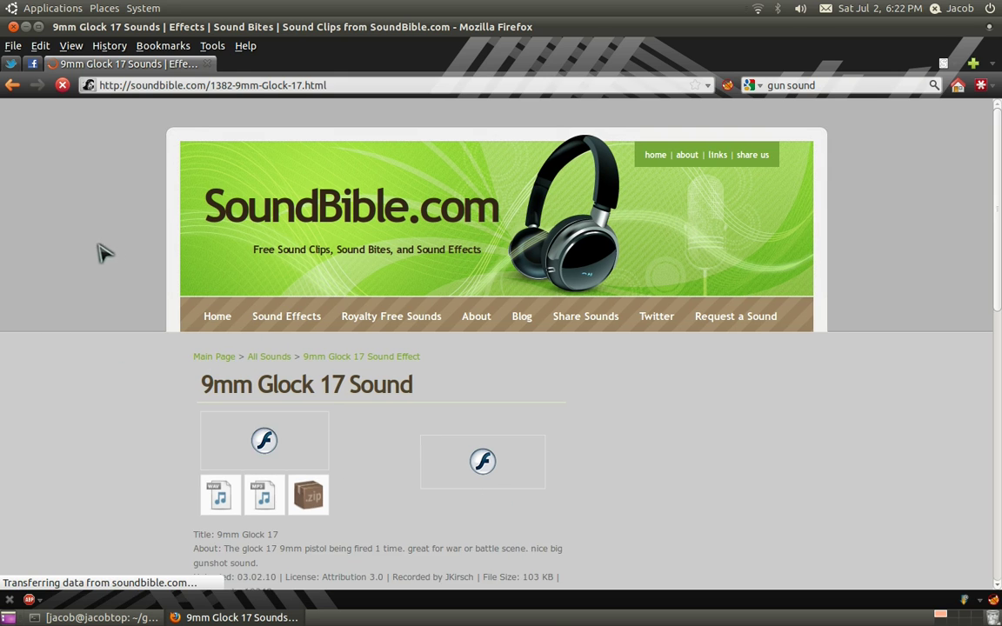
- Download the 9mm Glock 17 MP3 and hand the download to DownThemAll
{"action": "left_click", "coordinate": [261, 496]}
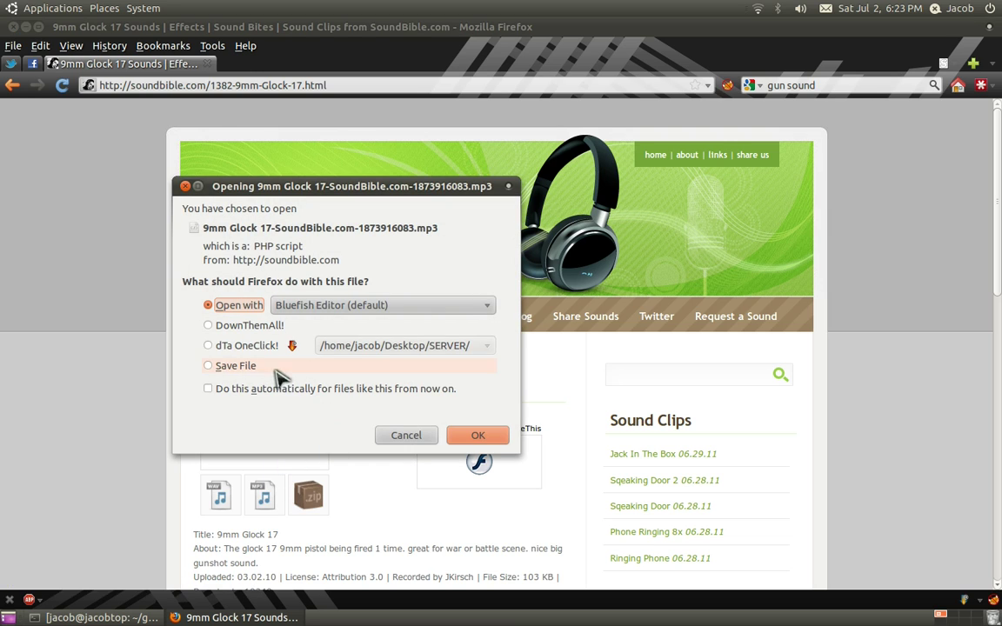
{"action": "left_click", "coordinate": [278, 348]}
{"action": "left_click", "coordinate": [235, 365]}
{"action": "left_click", "coordinate": [402, 346]}
{"action": "left_click", "coordinate": [243, 348]}
{"action": "left_click", "coordinate": [387, 348]}
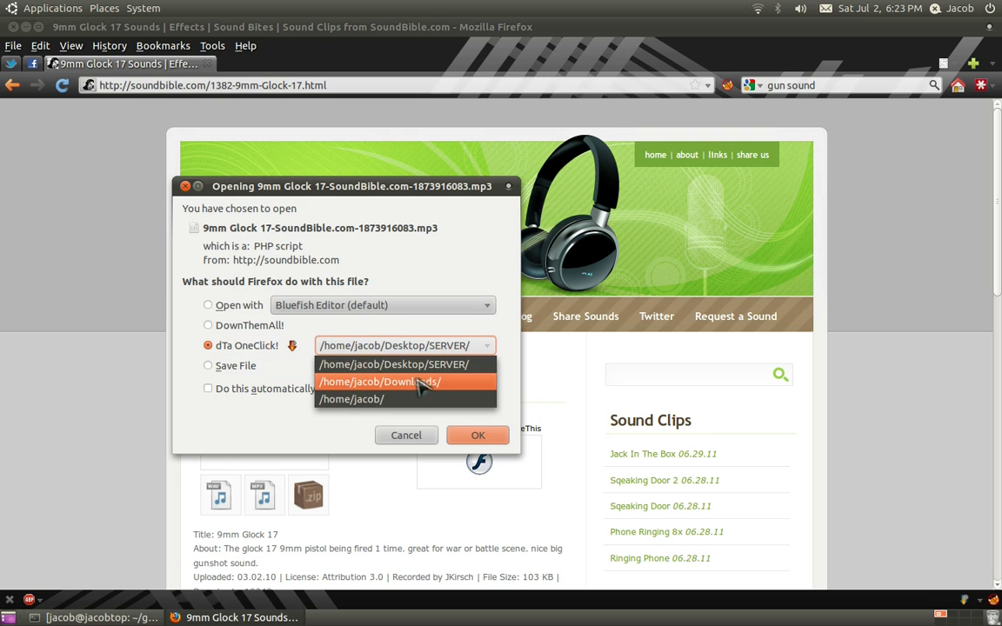
{"action": "left_click", "coordinate": [408, 356]}
{"action": "left_click", "coordinate": [228, 305]}
{"action": "left_click", "coordinate": [233, 365]}
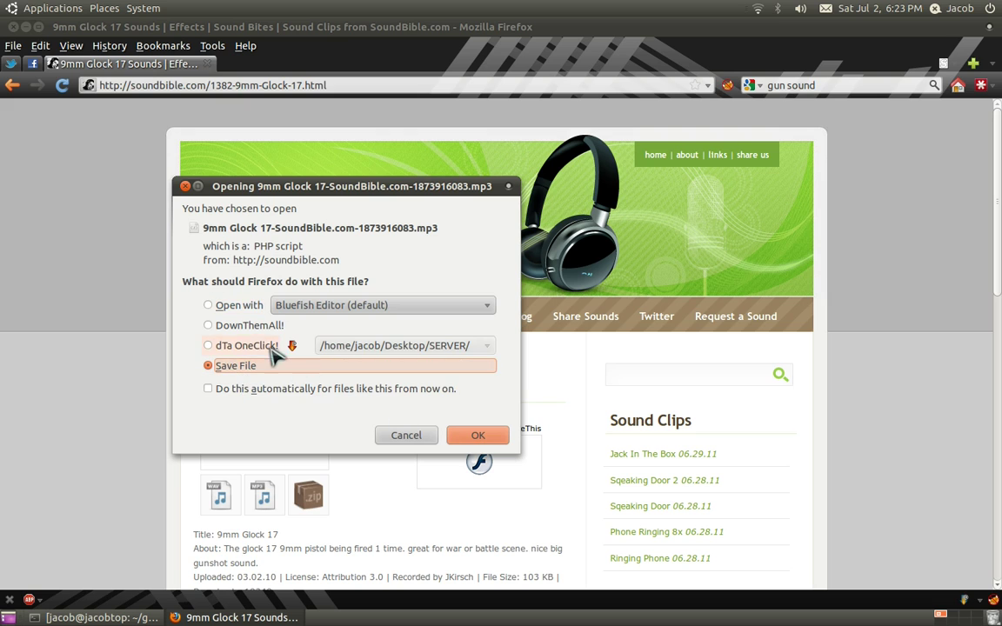
{"action": "left_click", "coordinate": [252, 329]}
{"action": "left_click", "coordinate": [477, 434]}
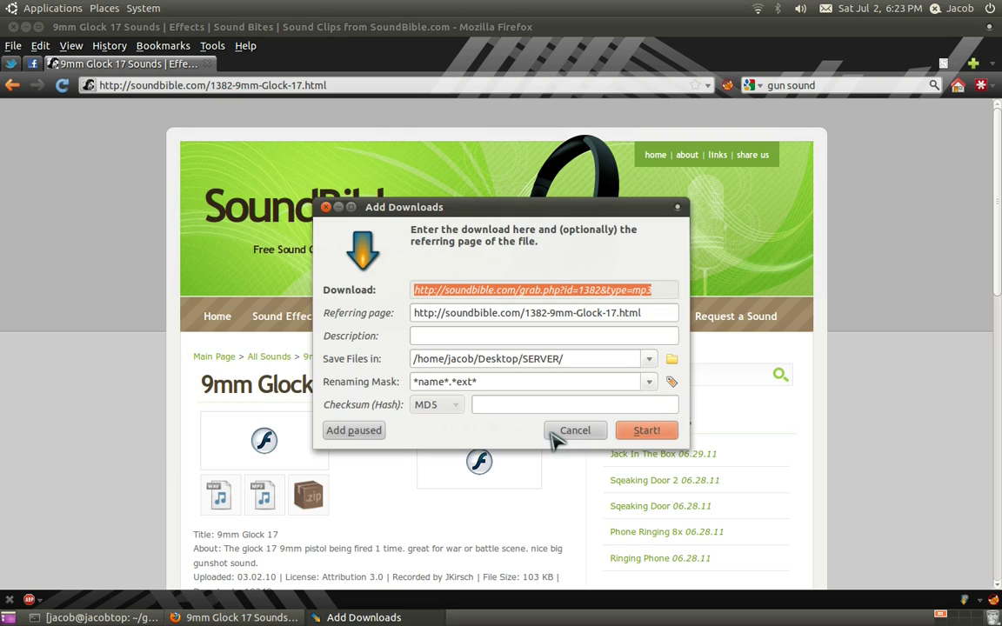
- Set the DownThemAll save folder to the Desktop, start the download, and close Firefox
{"action": "left_click", "coordinate": [648, 360]}
{"action": "left_click", "coordinate": [668, 361]}
{"action": "left_click", "coordinate": [671, 360]}
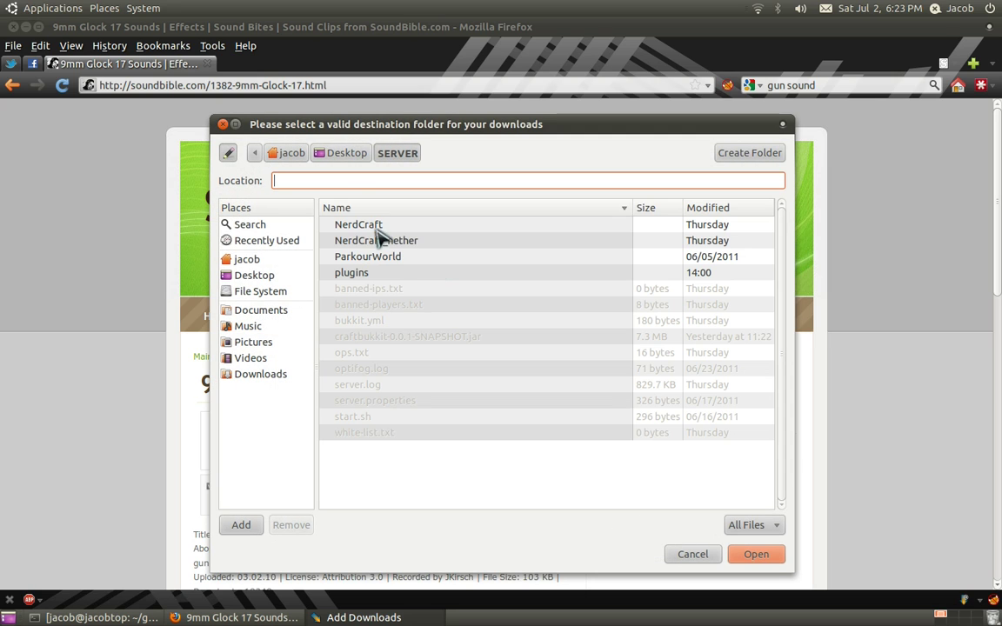
{"action": "left_click", "coordinate": [348, 155]}
{"action": "left_click", "coordinate": [771, 555]}
{"action": "left_click", "coordinate": [576, 398]}
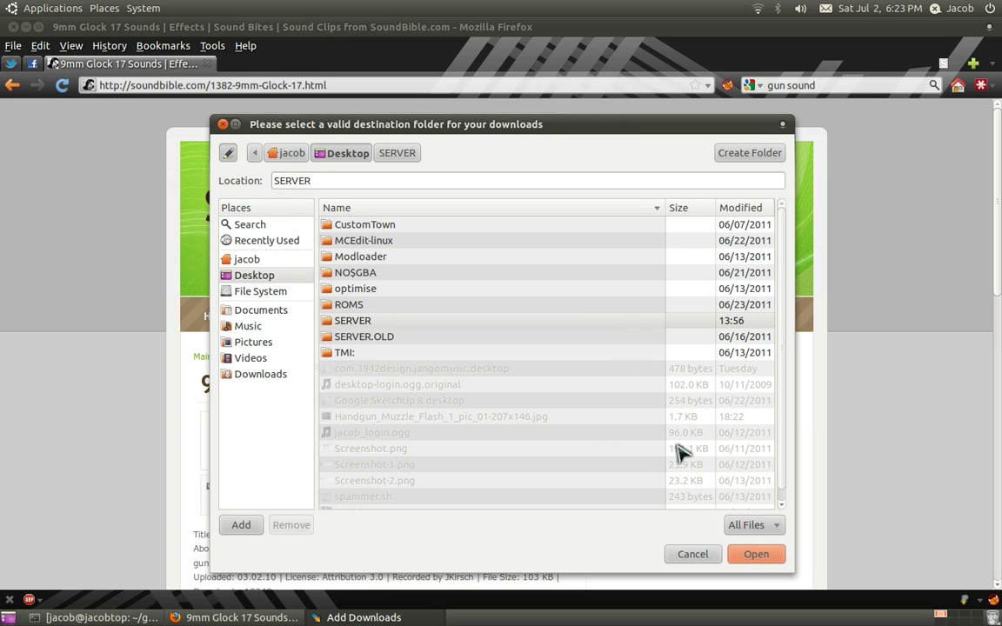
{"action": "left_click", "coordinate": [226, 156]}
{"action": "left_click", "coordinate": [755, 554]}
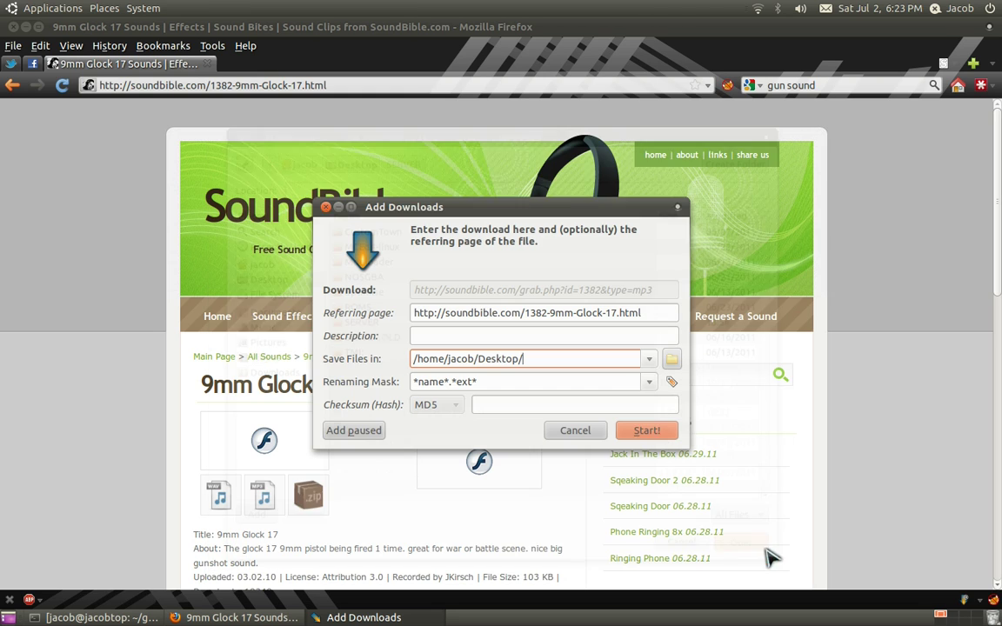
{"action": "left_click", "coordinate": [646, 429]}
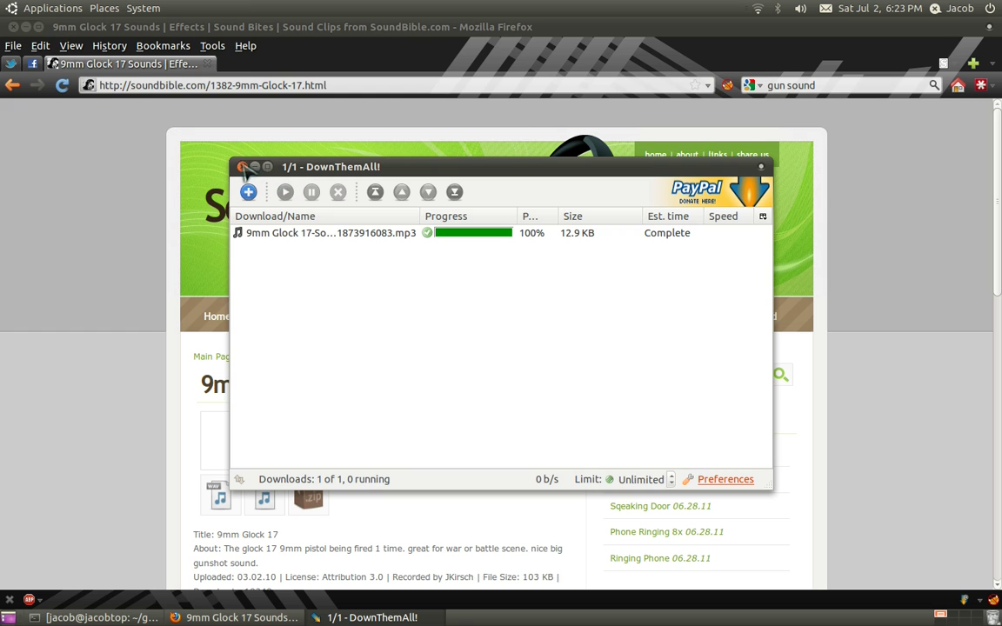
{"action": "left_click", "coordinate": [242, 167]}
{"action": "left_click", "coordinate": [12, 27]}
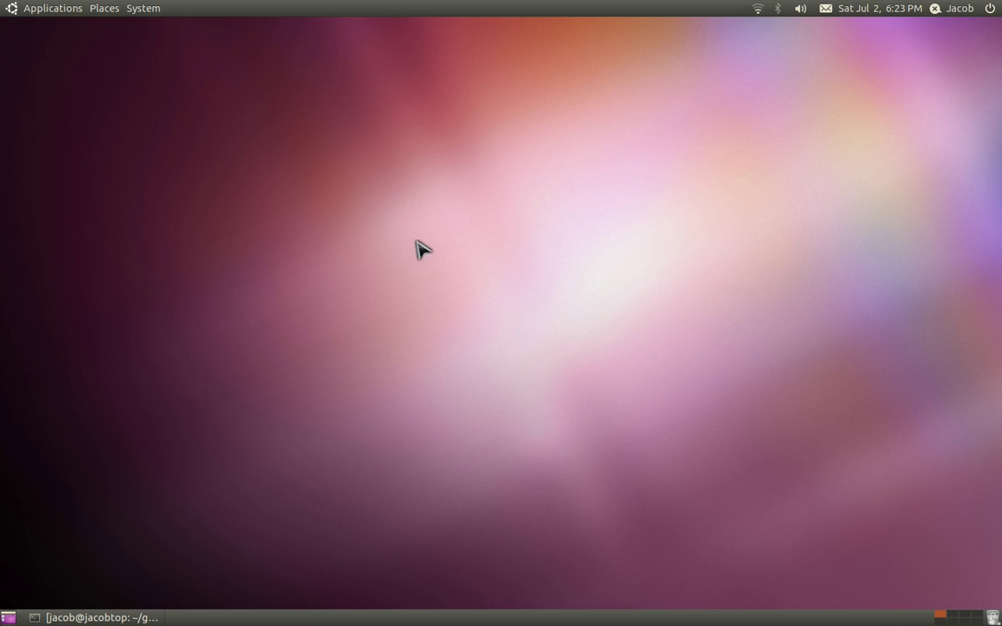
- Launch Cheese from the Kupfer launcher
{"action": "key", "text": "ctrl+space"}
{"action": "type", "text": "che"}
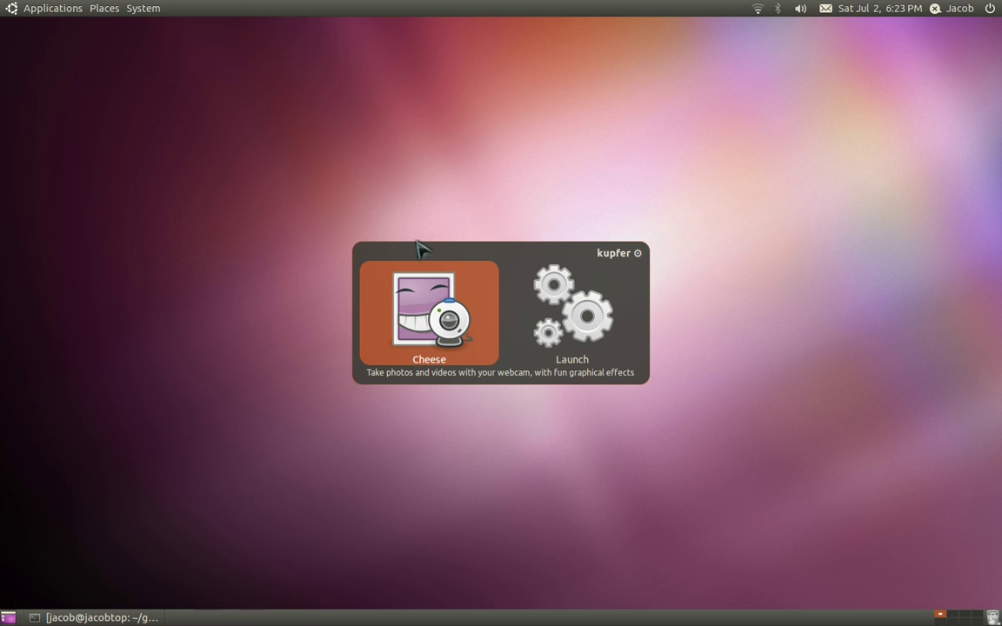
{"action": "key", "text": "Return"}
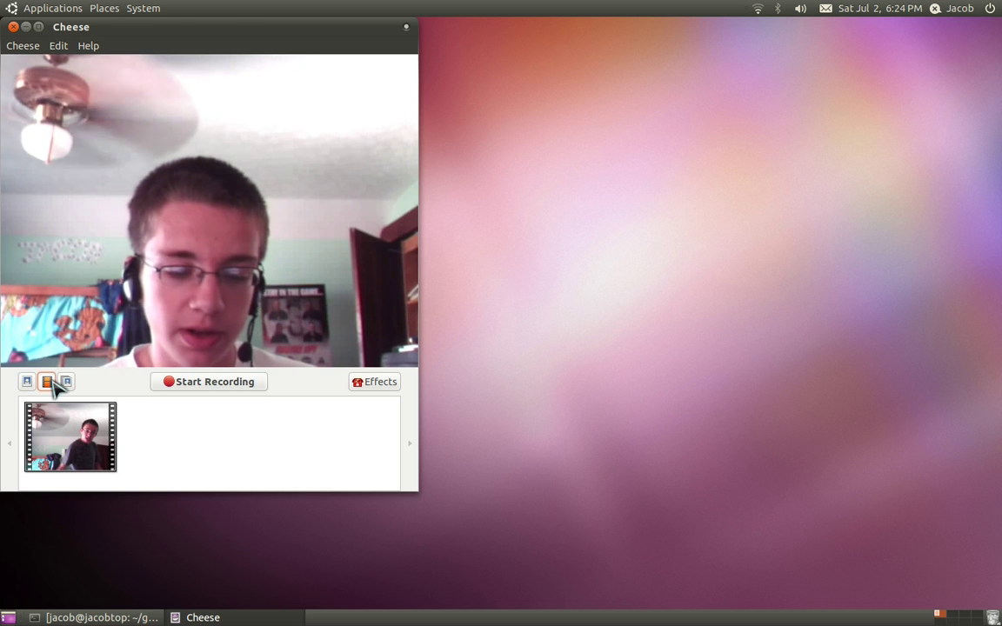
- Record a short webcam clip of the toy gun, then quit Cheese
{"action": "left_click", "coordinate": [180, 383]}
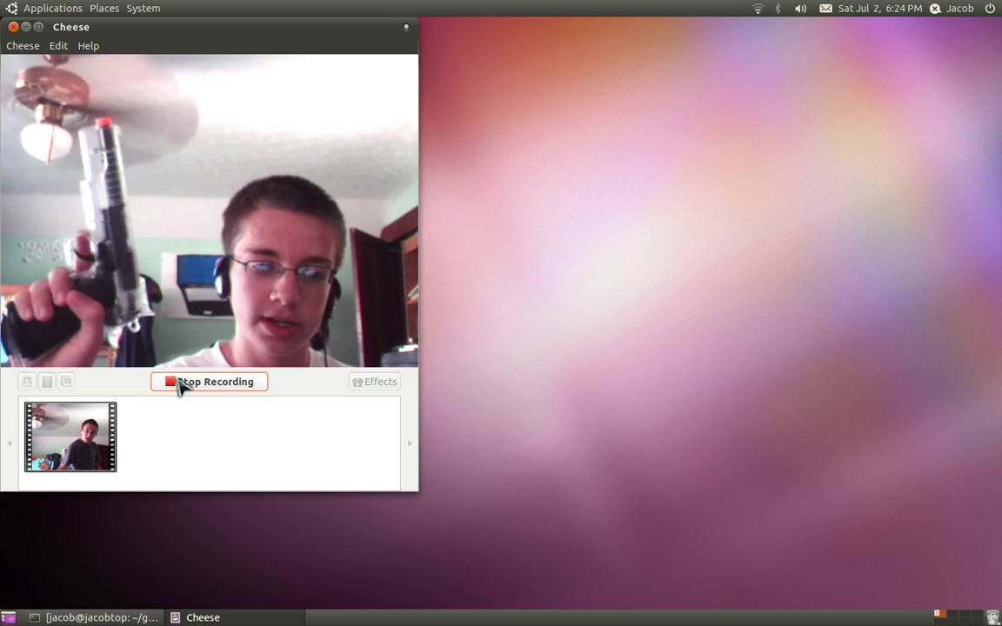
{"action": "left_click", "coordinate": [180, 385]}
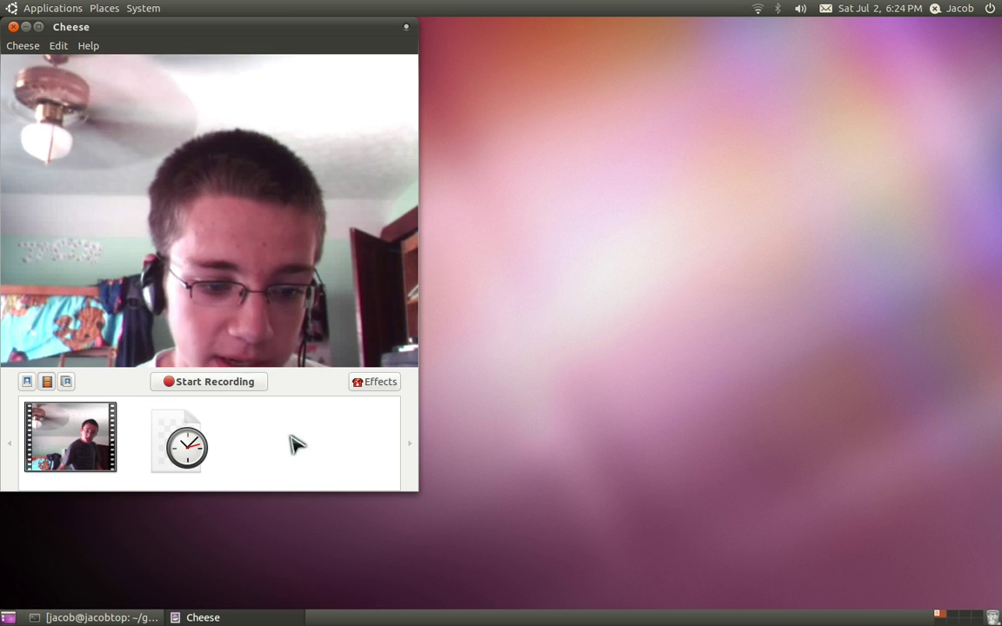
{"action": "key", "text": "ctrl+q"}
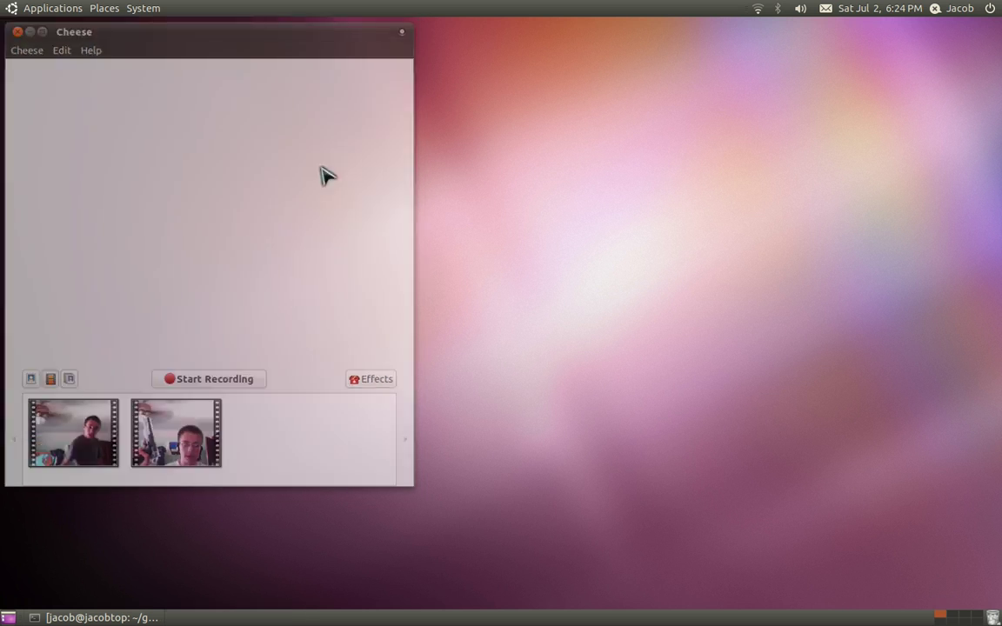
- Launch Kdenlive from the Kupfer launcher and maximize its window
{"action": "key", "text": "ctrl+space"}
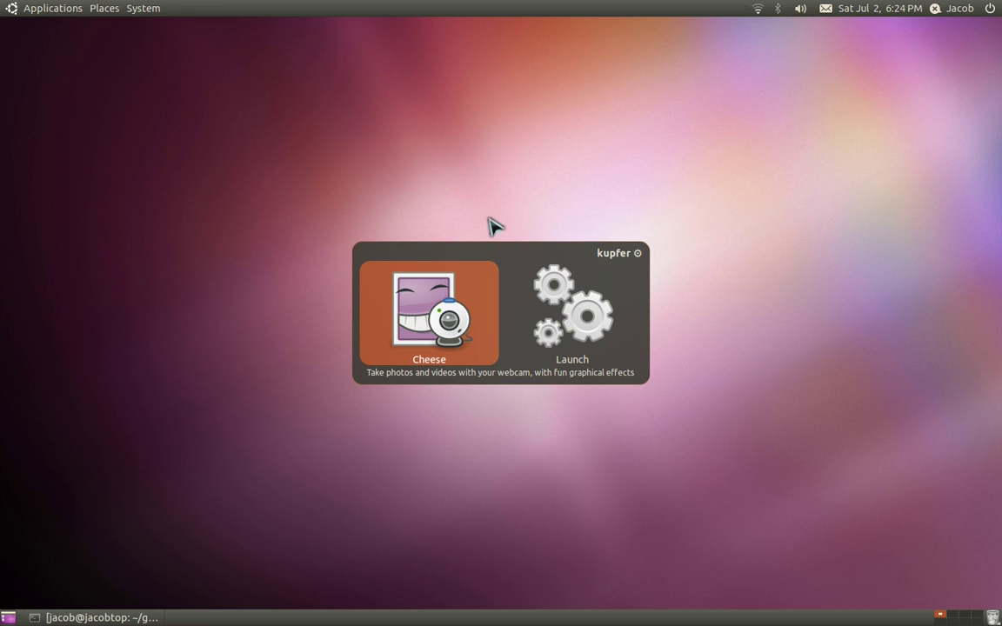
{"action": "type", "text": "ke"}
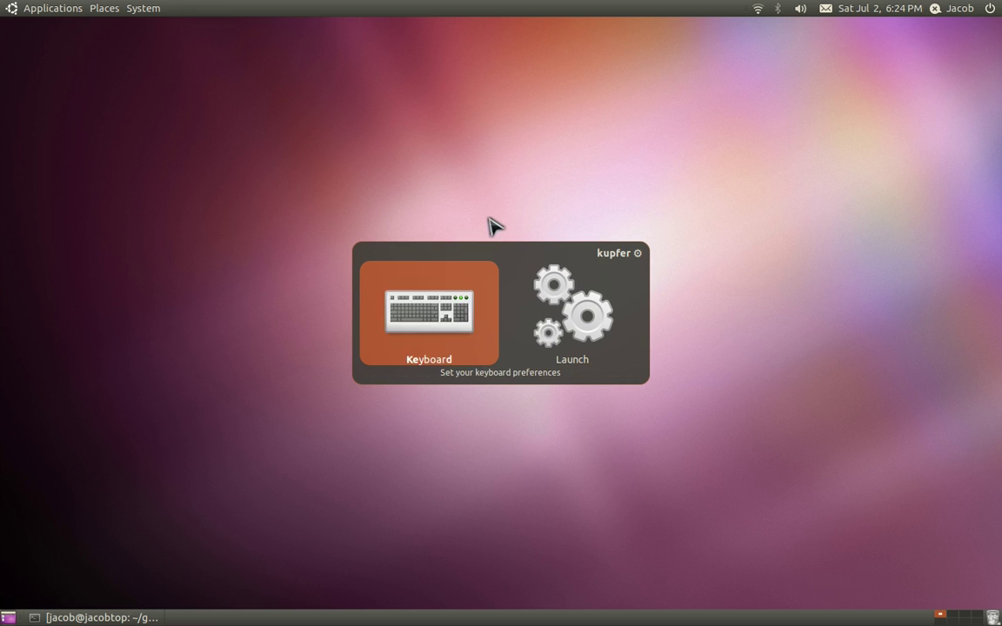
{"action": "key", "text": "BackSpace"}
{"action": "key", "text": "BackSpace"}
{"action": "type", "text": "kdenli"}
{"action": "key", "text": "Return"}
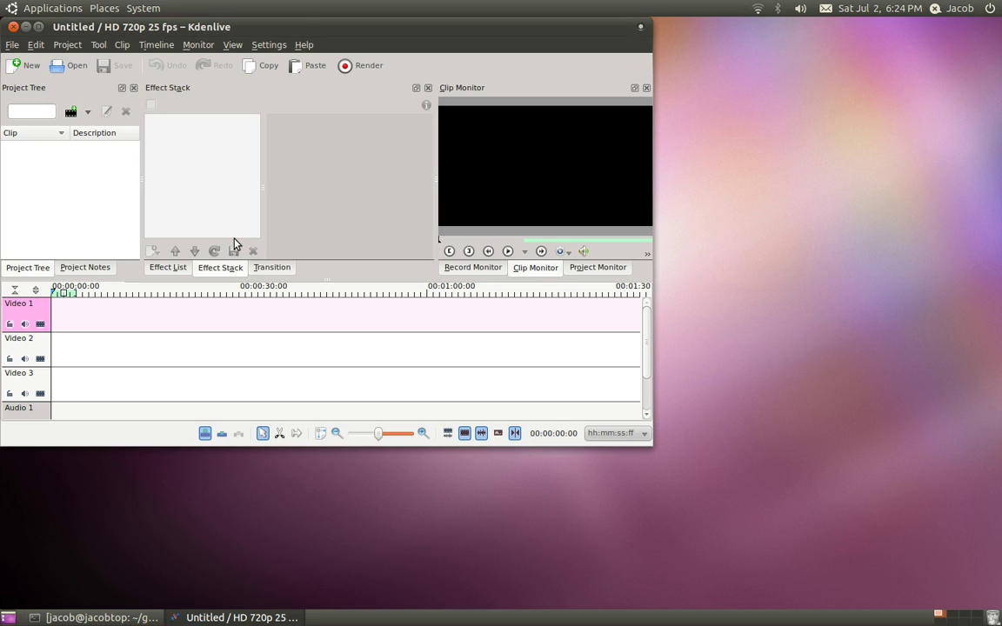
{"action": "left_click", "coordinate": [39, 28]}
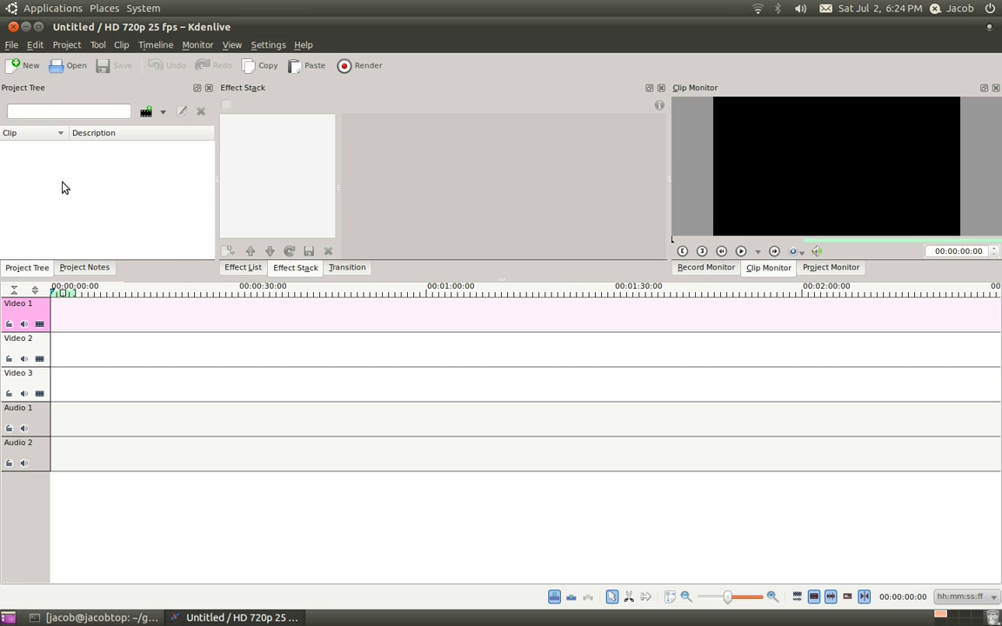
- Import the 9mm Glock gunshot MP3 from the Desktop into the Project Tree
{"action": "right_click", "coordinate": [69, 177]}
{"action": "left_click", "coordinate": [91, 184]}
{"action": "key", "text": "ctrl+shift+n"}
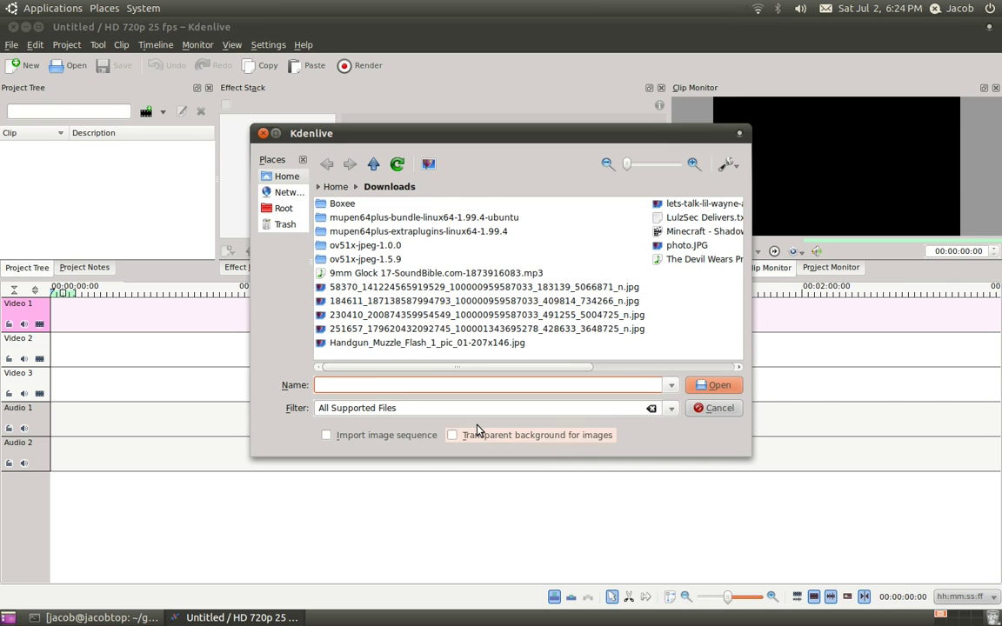
{"action": "left_click", "coordinate": [284, 177]}
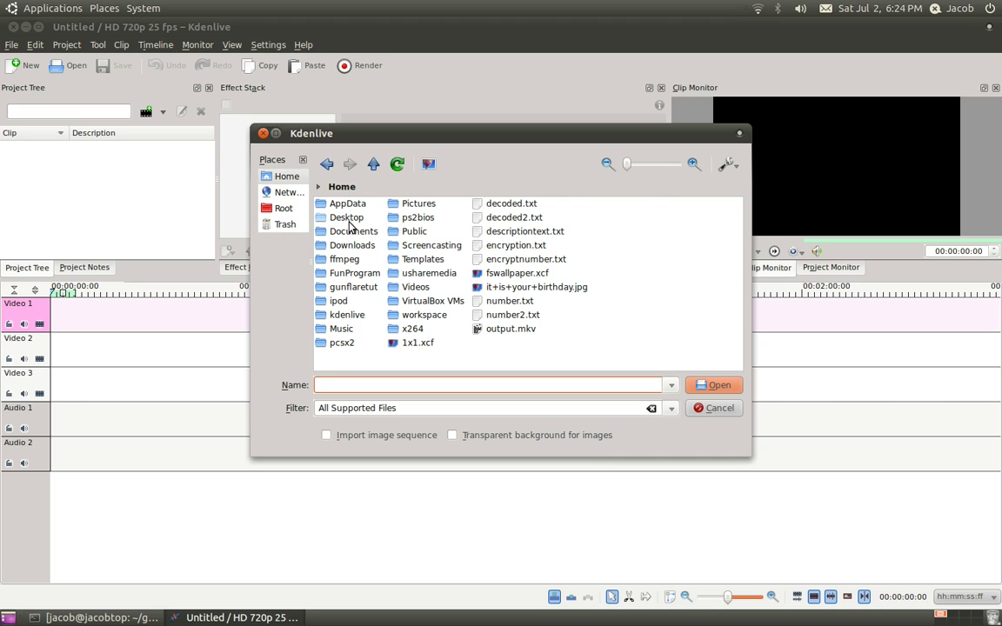
{"action": "double_click", "coordinate": [348, 218]}
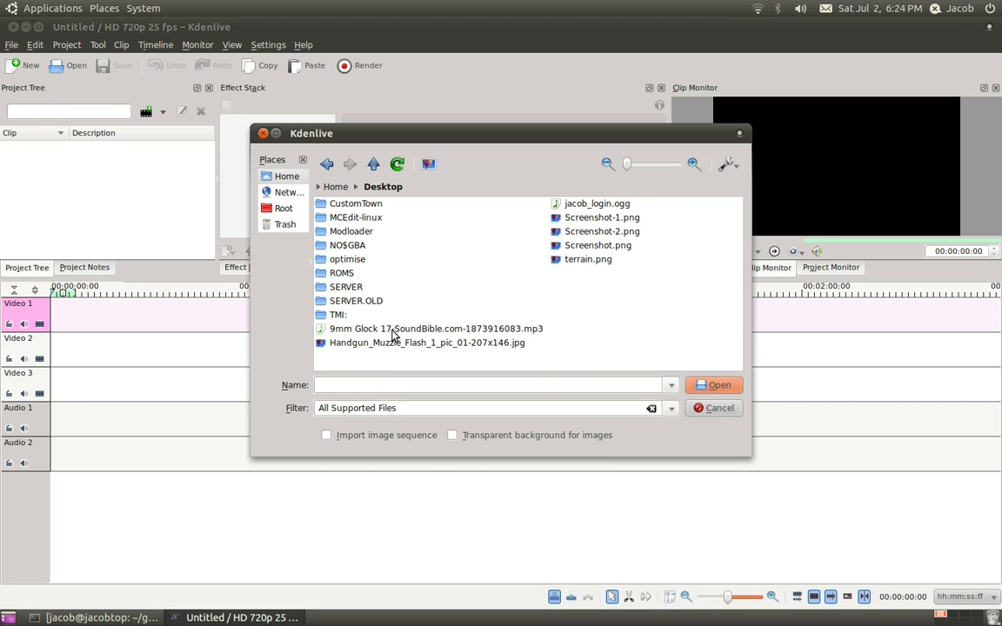
{"action": "left_click", "coordinate": [396, 329]}
{"action": "left_click", "coordinate": [706, 384]}
- Add the Handgun_Muzzle_Flash image from the Desktop as a clip
{"action": "right_click", "coordinate": [126, 230]}
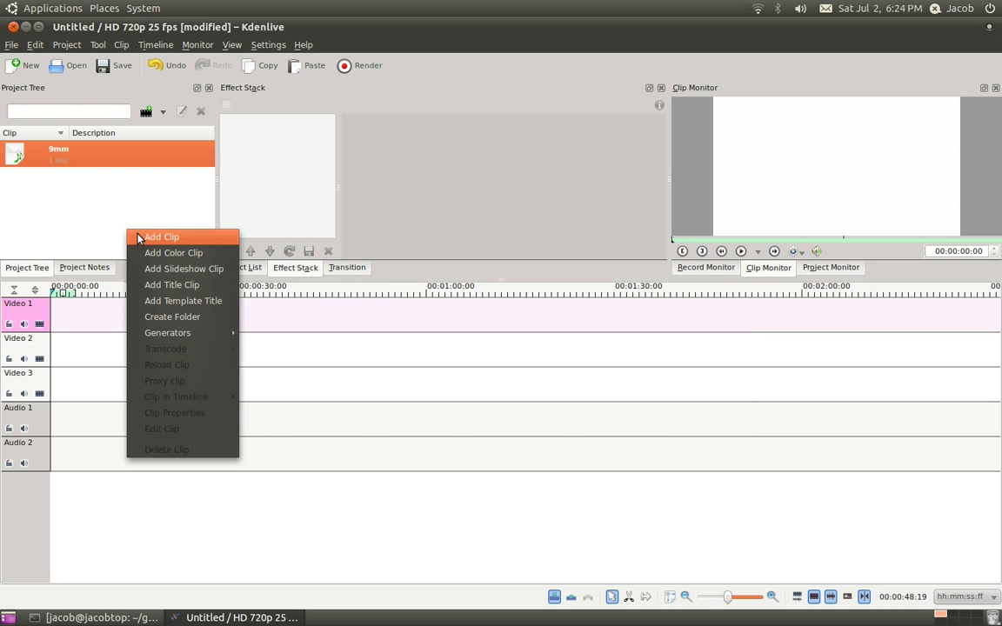
{"action": "left_click", "coordinate": [158, 241]}
{"action": "left_click", "coordinate": [357, 342]}
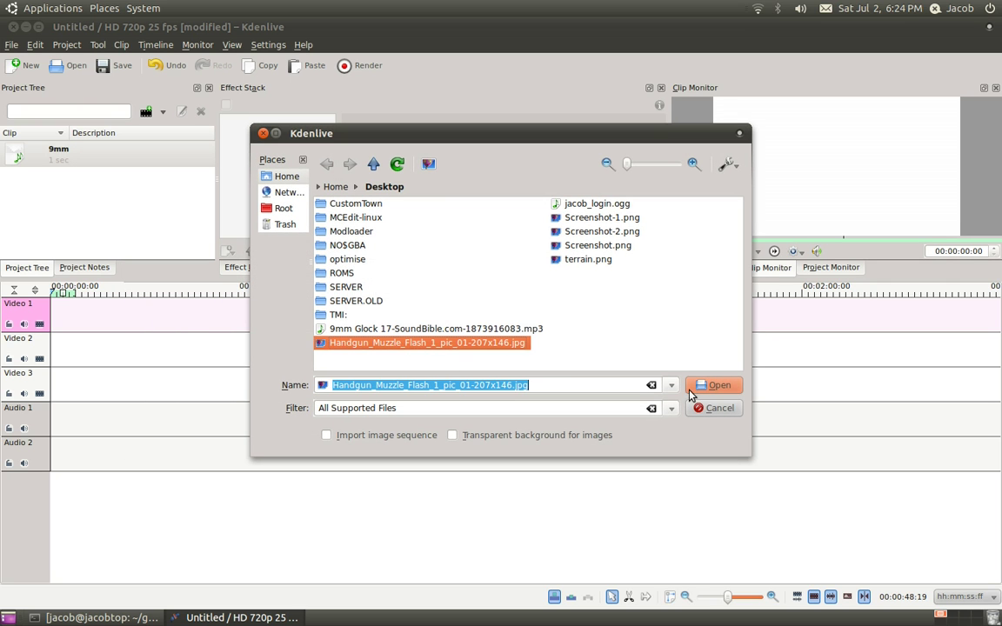
{"action": "left_click", "coordinate": [715, 387]}
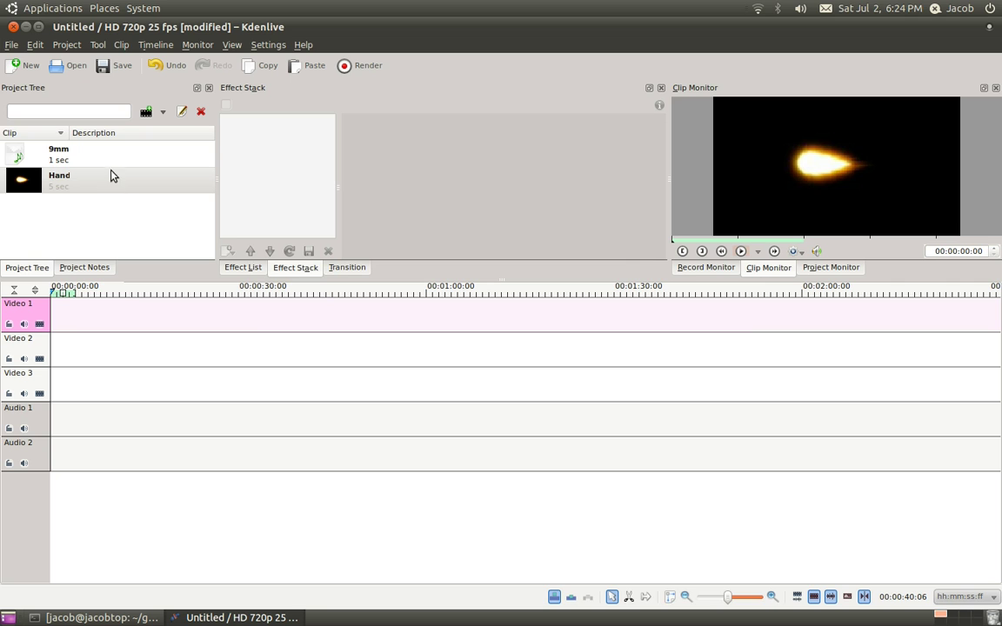
- Add the 2011-07-02-182404.ogv video from Home > Videos > Webcam
{"action": "right_click", "coordinate": [102, 203]}
{"action": "left_click", "coordinate": [126, 213]}
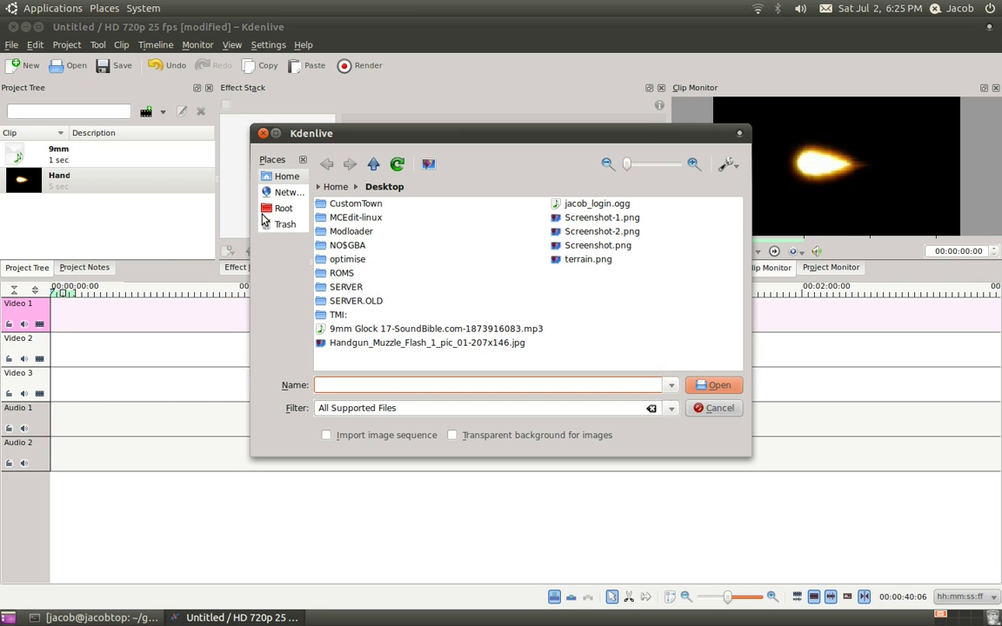
{"action": "left_click", "coordinate": [336, 187]}
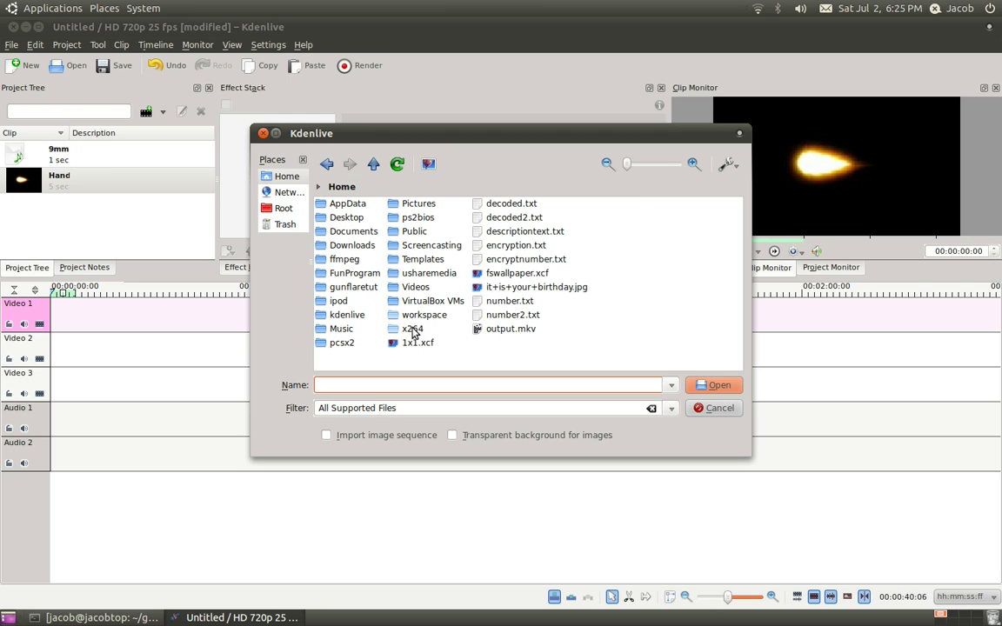
{"action": "double_click", "coordinate": [415, 287]}
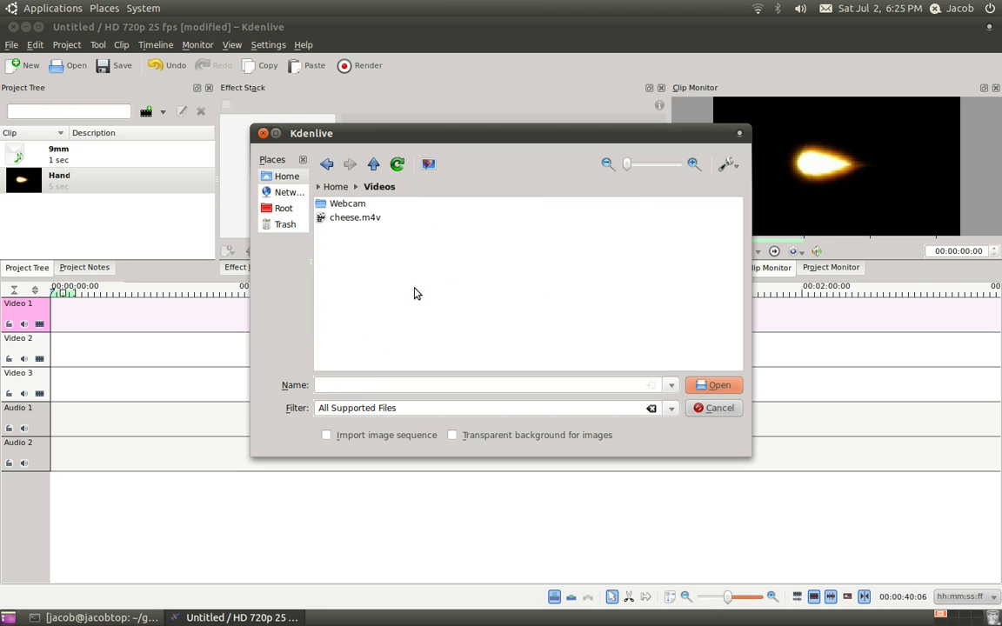
{"action": "double_click", "coordinate": [351, 207]}
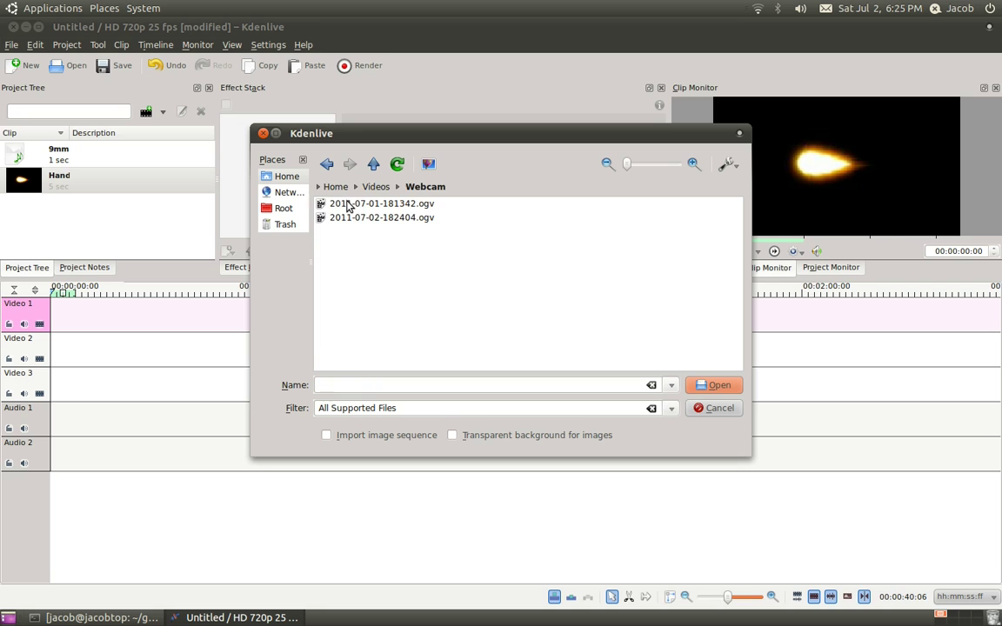
{"action": "double_click", "coordinate": [389, 219]}
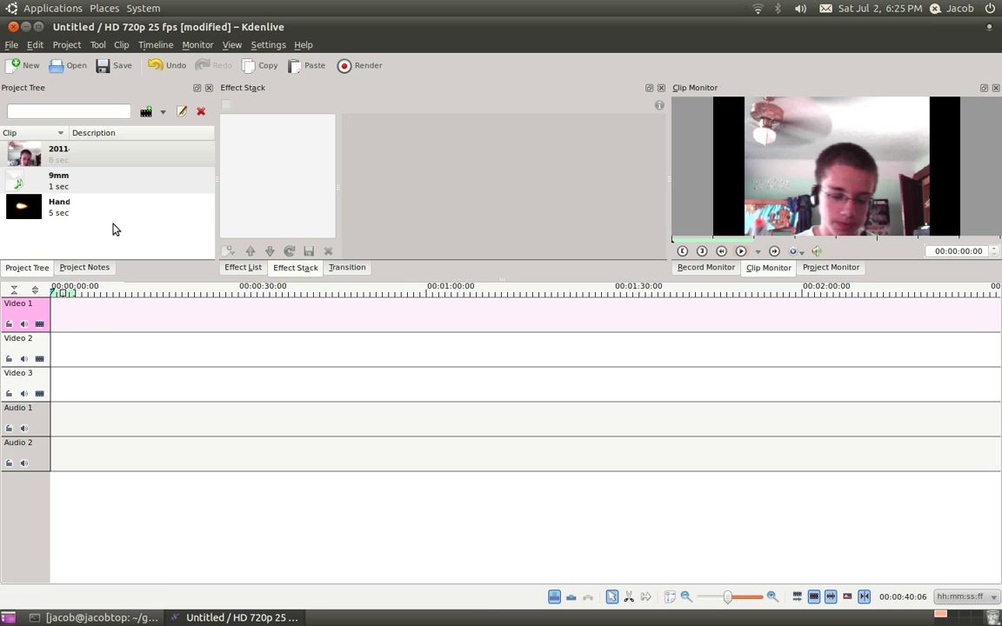
- Place the 2011-07-02-182404.ogv clip at the start of Video 1 and zoom the timeline
{"action": "left_click_drag", "start_coordinate": [55, 155], "coordinate": [65, 315]}
{"action": "scroll", "coordinate": [126, 365], "scroll_direction": "up", "scroll_amount": 3}
{"action": "scroll", "coordinate": [121, 370], "scroll_direction": "down", "scroll_amount": 2}
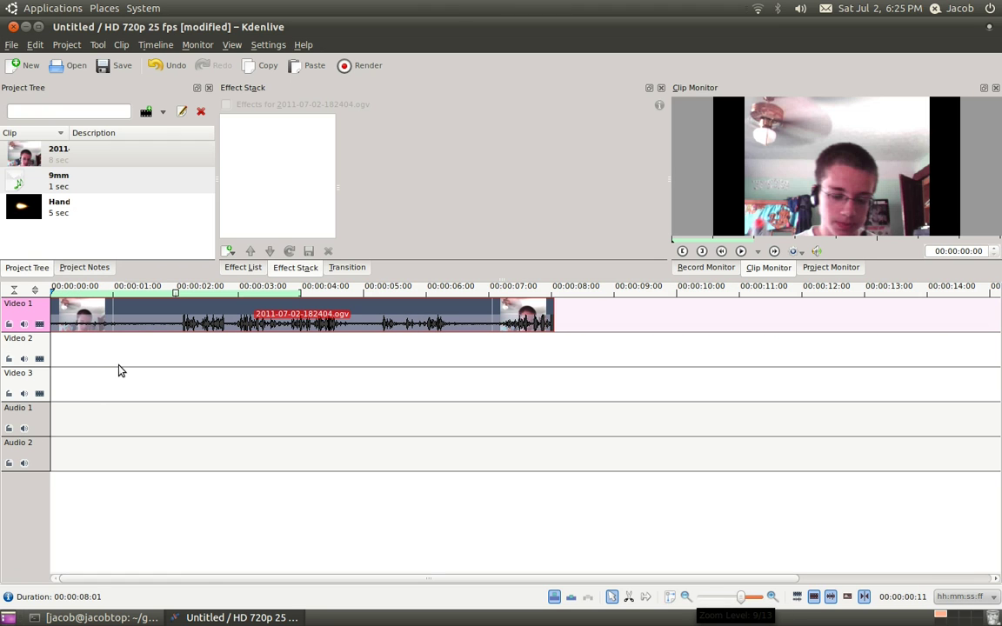
{"action": "scroll", "coordinate": [199, 371], "scroll_direction": "up", "scroll_amount": 2}
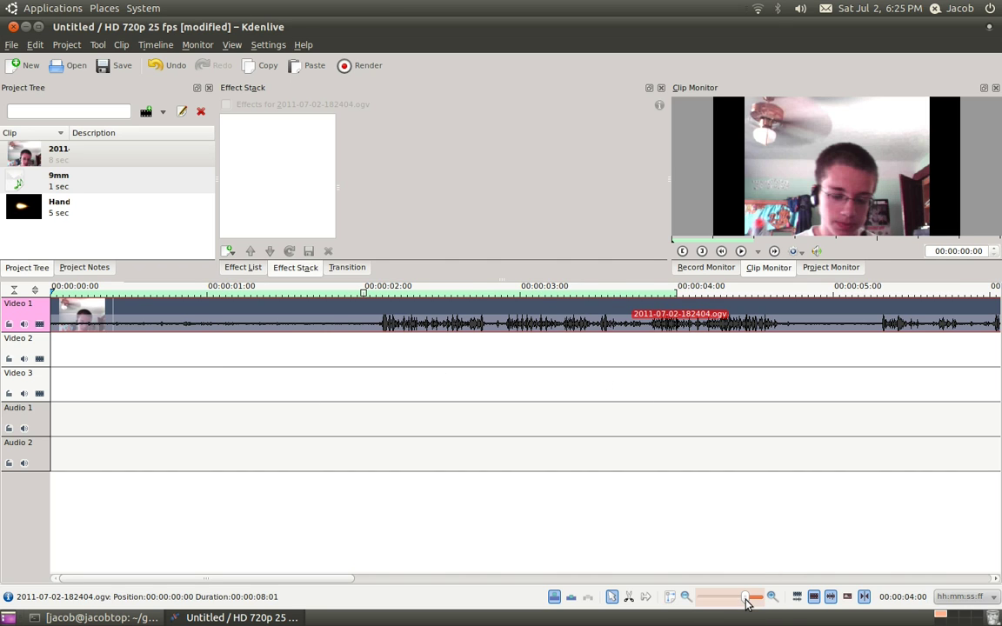
{"action": "scroll", "coordinate": [746, 598], "scroll_direction": "down", "scroll_amount": 2}
{"action": "scroll", "coordinate": [745, 598], "scroll_direction": "up", "scroll_amount": 2}
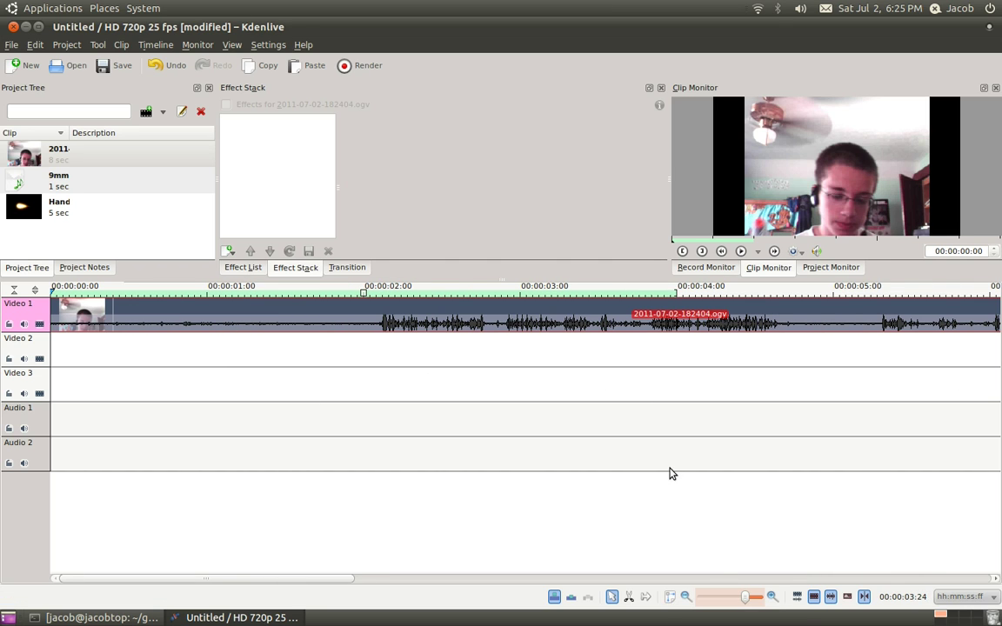
{"action": "scroll", "coordinate": [668, 472], "scroll_direction": "down", "scroll_amount": 2}
{"action": "scroll", "coordinate": [659, 480], "scroll_direction": "up", "scroll_amount": 2}
{"action": "scroll", "coordinate": [405, 465], "scroll_direction": "down", "scroll_amount": 1}
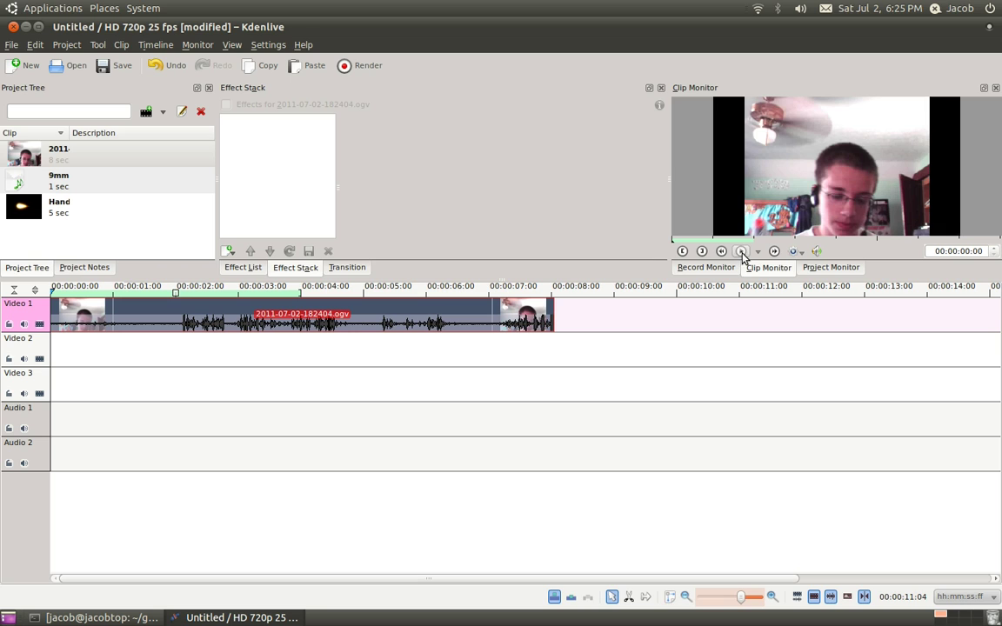
- Switch the monitor to the project timeline and play back the webcam clip, adjusting volume
{"action": "left_click", "coordinate": [817, 269]}
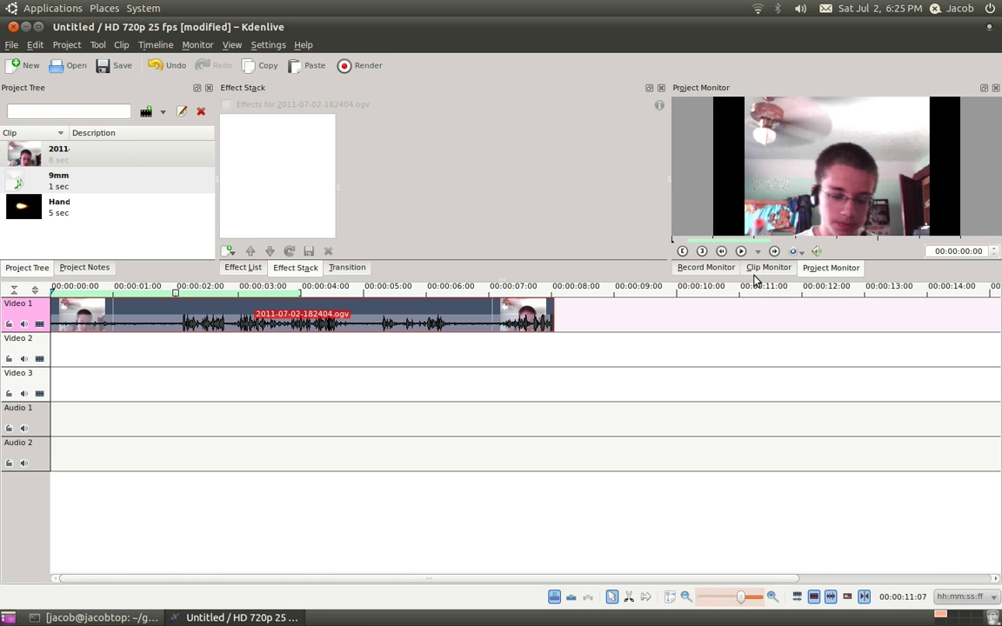
{"action": "left_click", "coordinate": [701, 269]}
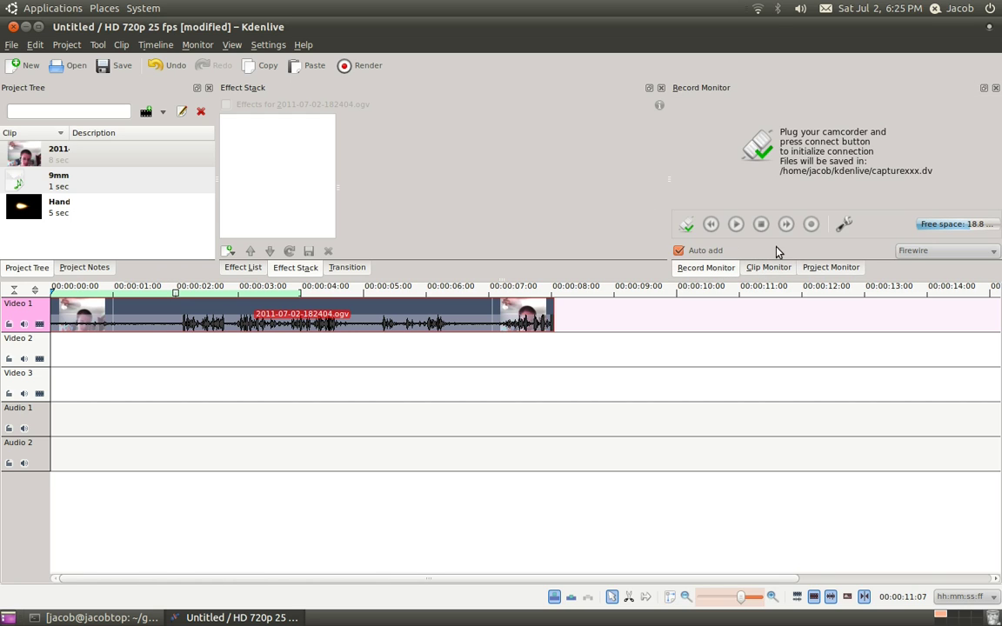
{"action": "left_click", "coordinate": [824, 271]}
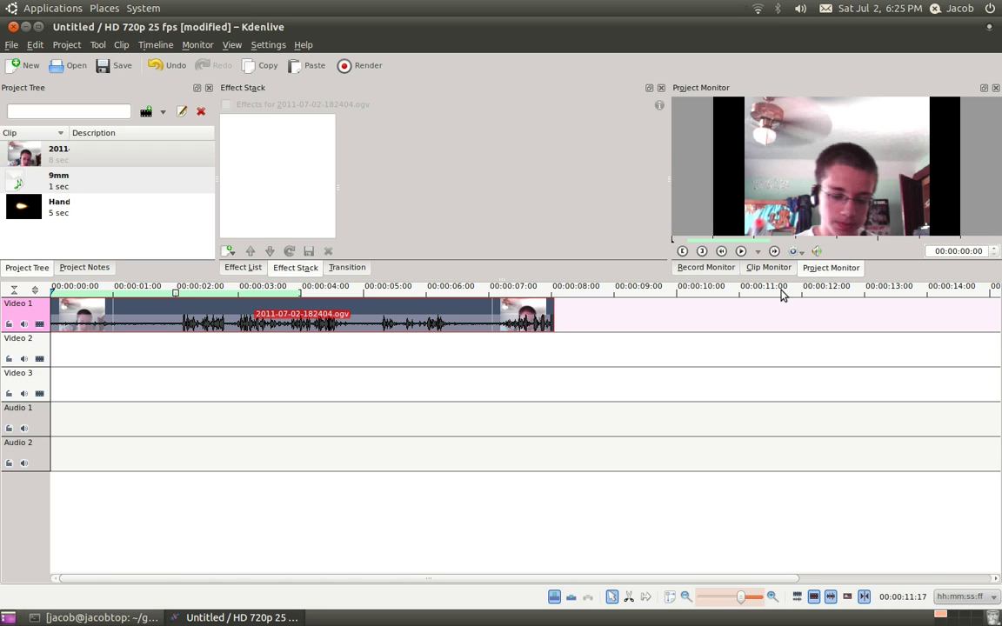
{"action": "key", "text": "space"}
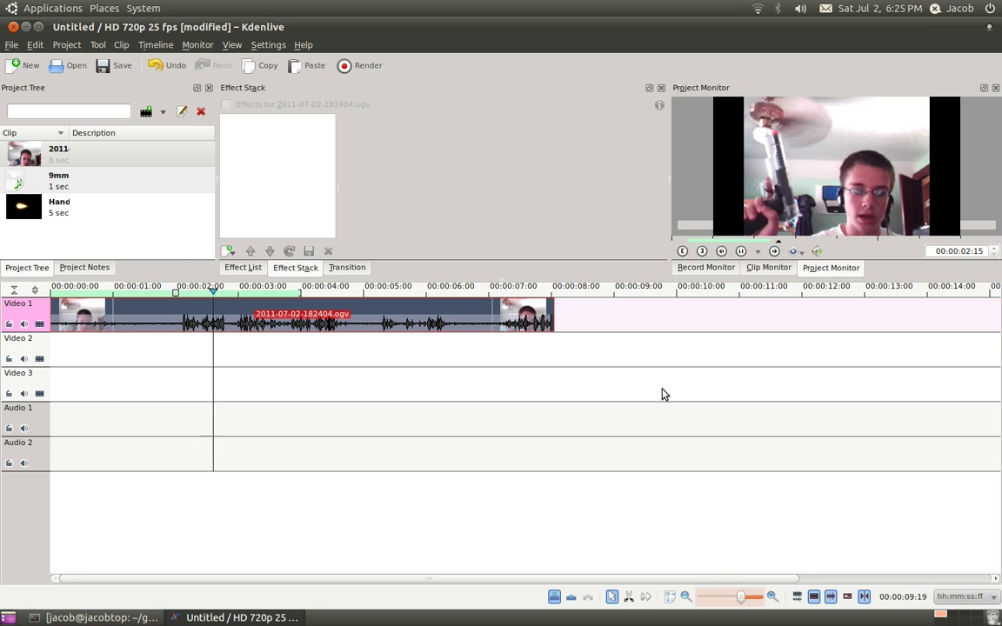
{"action": "key", "text": "XF86AudioRaiseVolume"}
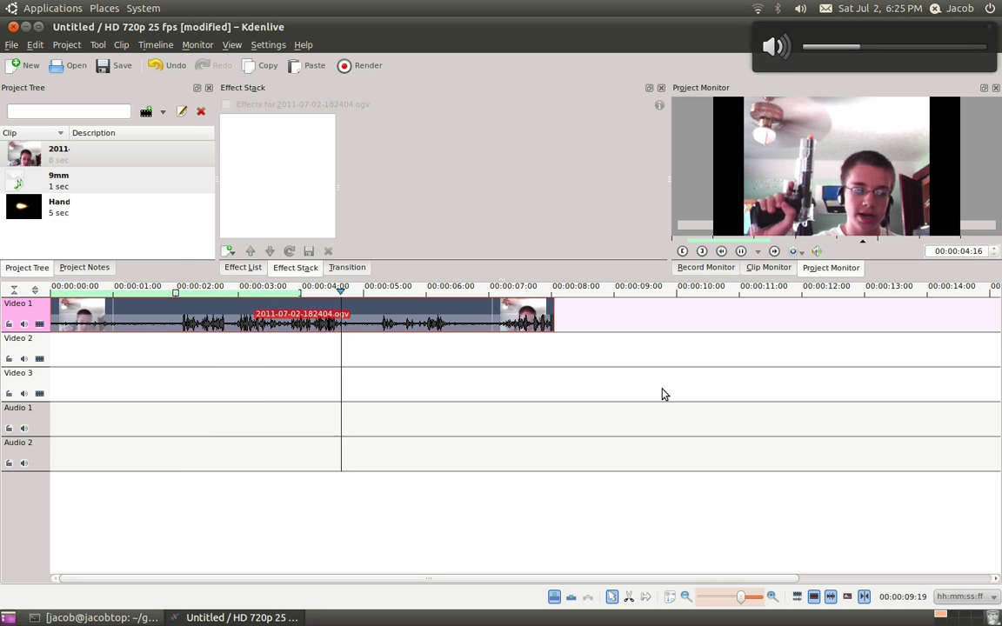
{"action": "key", "text": "XF86AudioLowerVolume"}
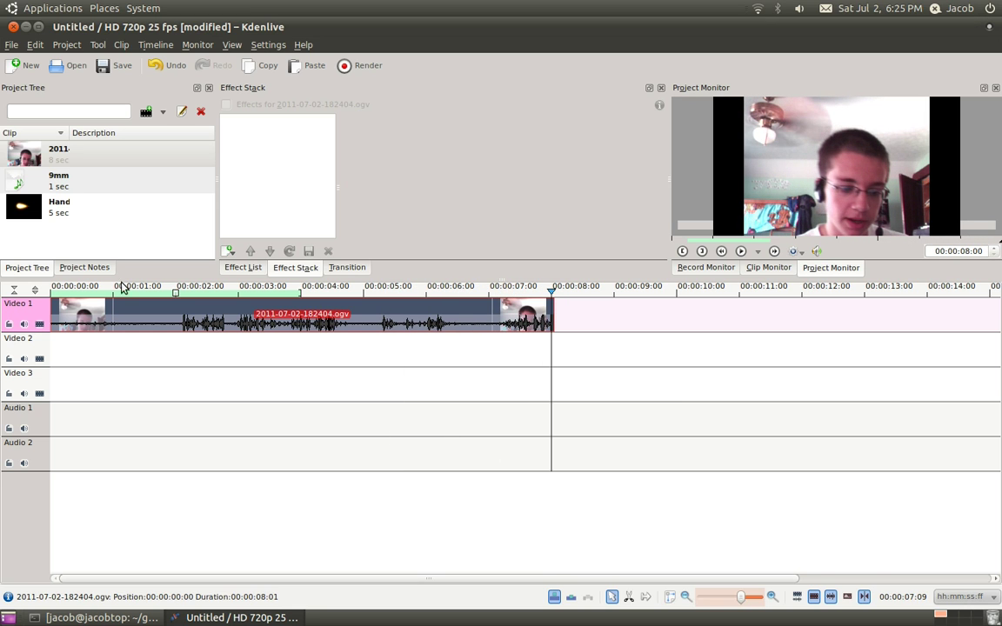
- Move the webcam clip down to Video 2 and select the muzzle-flash image clip
{"action": "left_click_drag", "start_coordinate": [158, 302], "coordinate": [168, 358]}
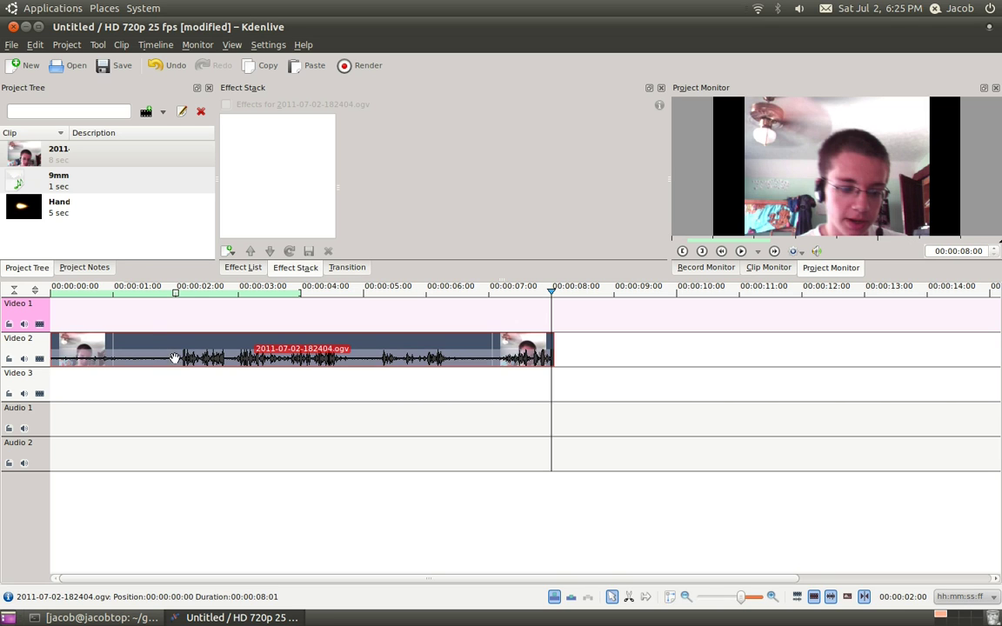
{"action": "left_click", "coordinate": [54, 212]}
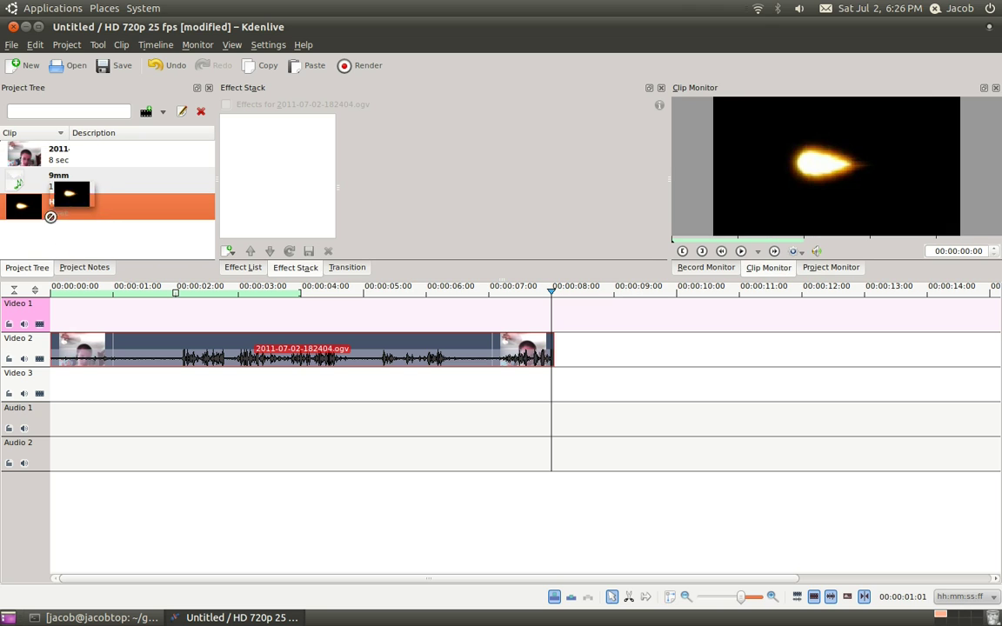
{"action": "left_click", "coordinate": [374, 309]}
- Step the playhead frame by frame to the firing moment at 00:00:05:14
{"action": "left_click_drag", "start_coordinate": [375, 308], "coordinate": [354, 318]}
{"action": "key", "text": "Right"}
{"action": "key", "text": "Right"}
{"action": "key", "text": "Right"}
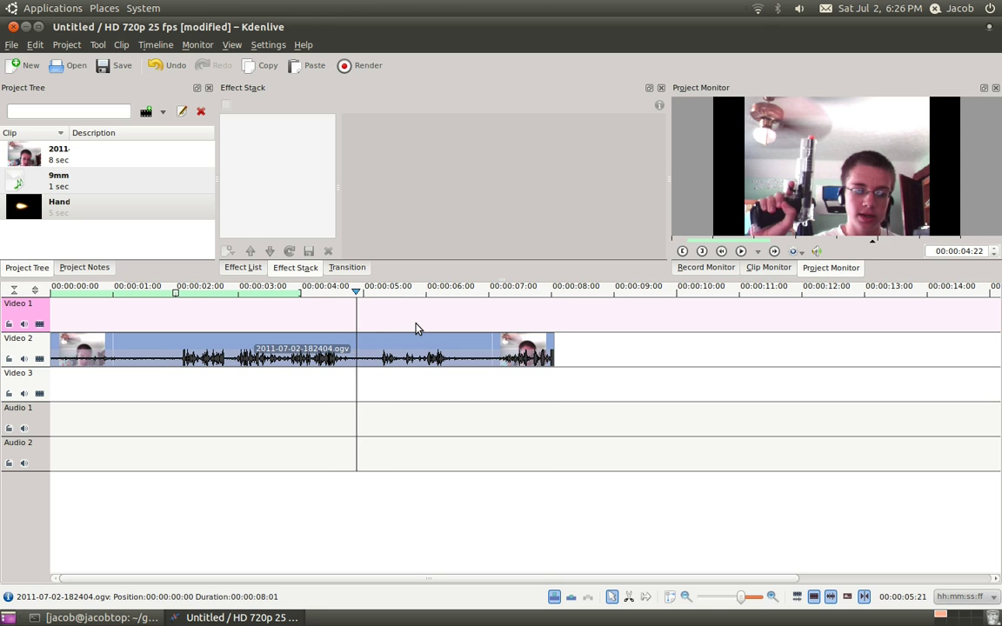
{"action": "key", "text": "Right"}
{"action": "key", "text": "Right"}
{"action": "key", "text": "Right"}
{"action": "key", "text": "Right"}
{"action": "key", "text": "Right"}
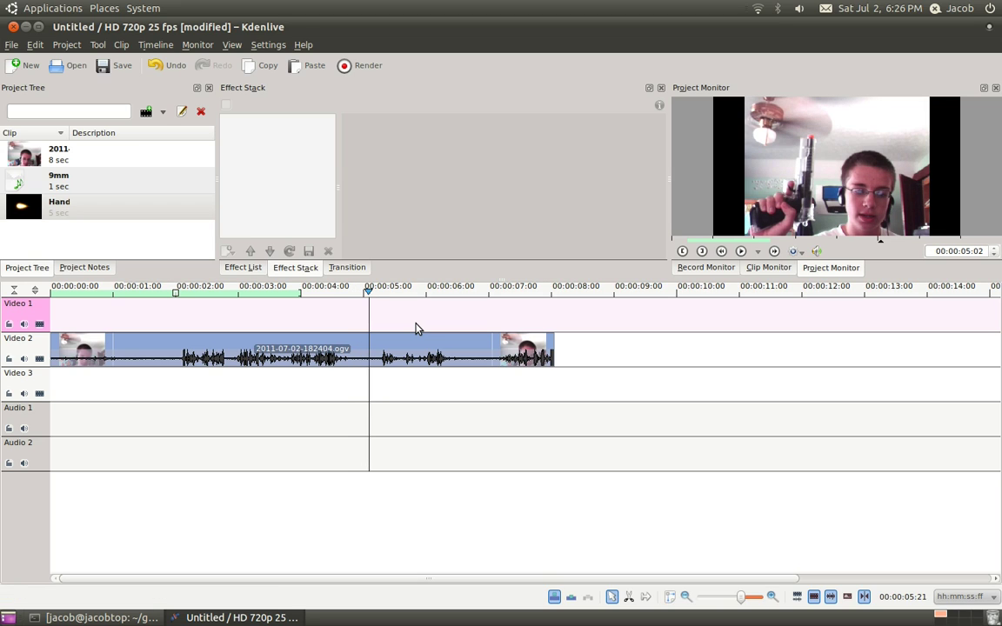
{"action": "key", "text": "Right"}
{"action": "key", "text": "Right"}
{"action": "key", "text": "Right"}
{"action": "key", "text": "Right"}
{"action": "key", "text": "Right"}
{"action": "key", "text": "Right"}
{"action": "key", "text": "Right"}
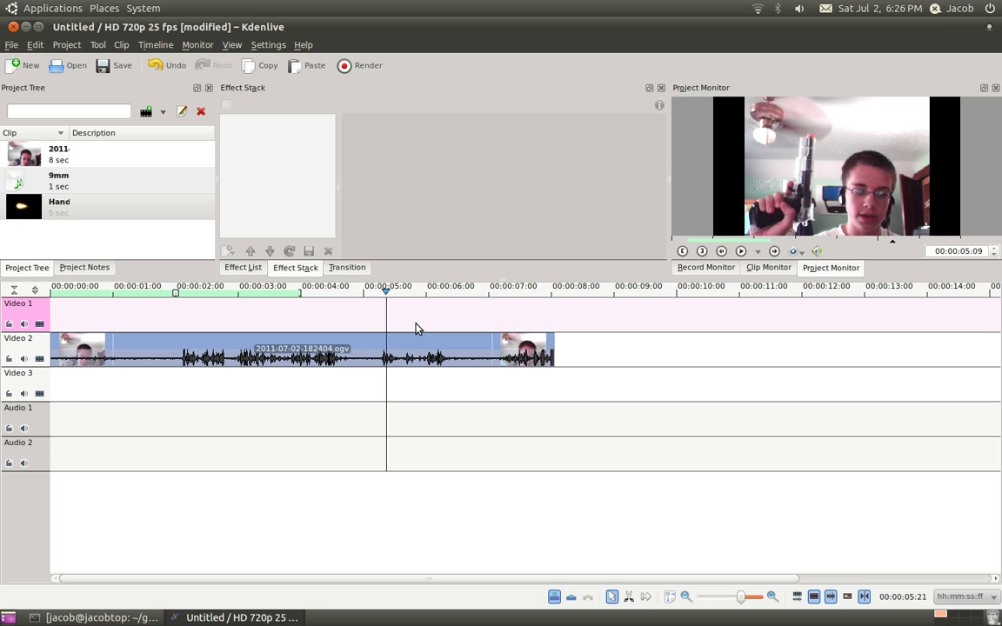
{"action": "key", "text": "Right"}
{"action": "key", "text": "Right"}
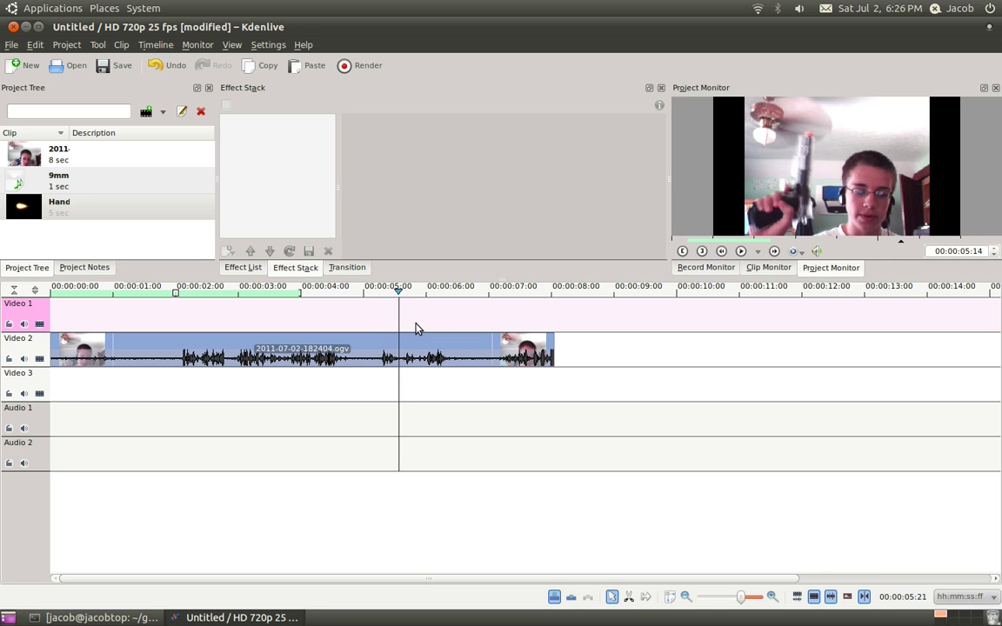
{"action": "key", "text": "Right"}
{"action": "key", "text": "Right"}
{"action": "key", "text": "Left"}
{"action": "key", "text": "Left"}
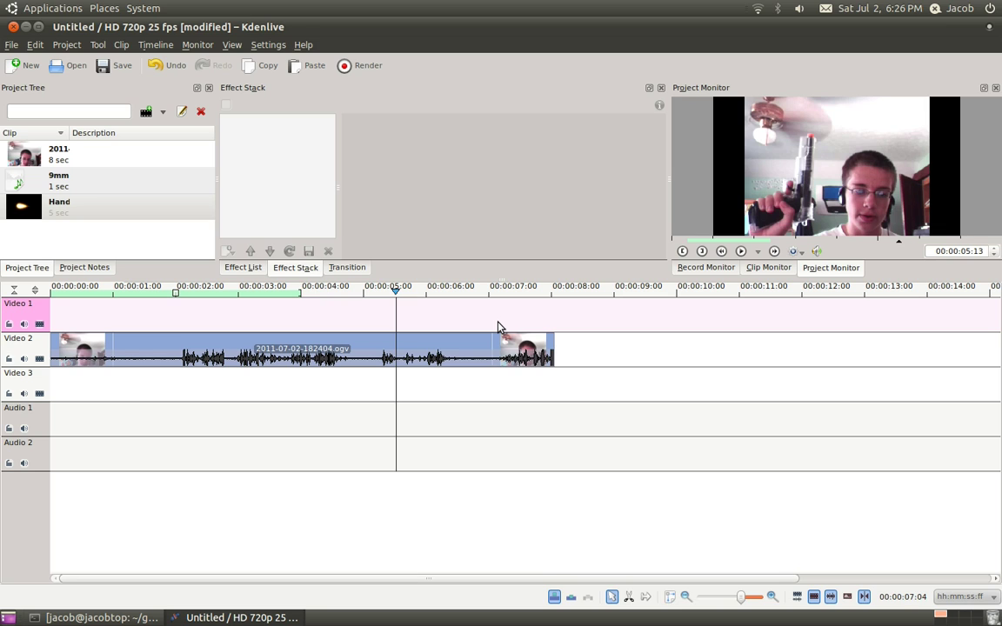
{"action": "key", "text": "Right"}
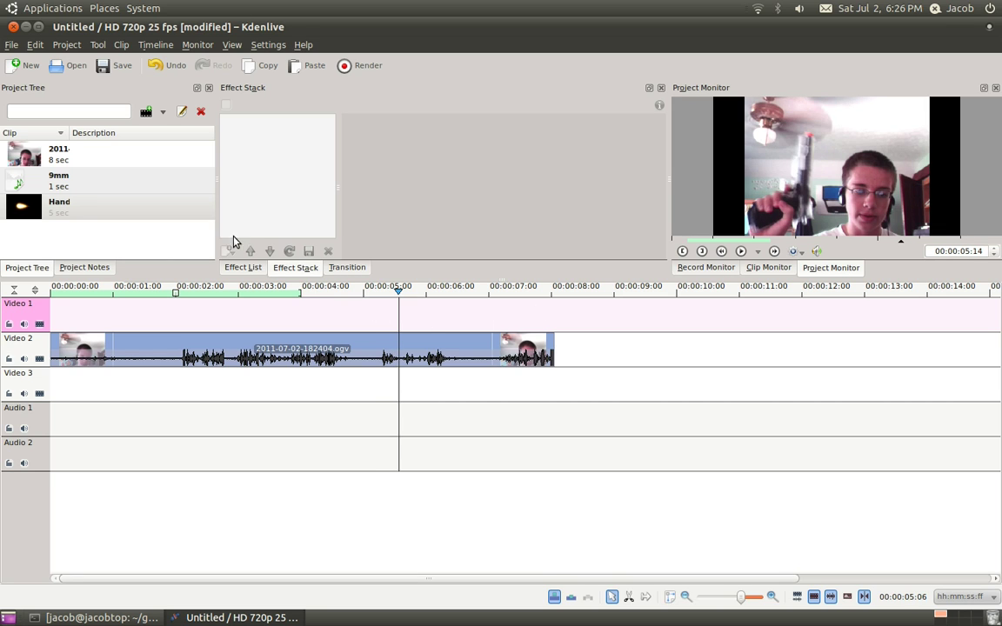
- Place the muzzle-flash image on Video 1 at 00:00:05:14 and trim it to 5 frames
{"action": "left_click_drag", "start_coordinate": [40, 215], "coordinate": [407, 328]}
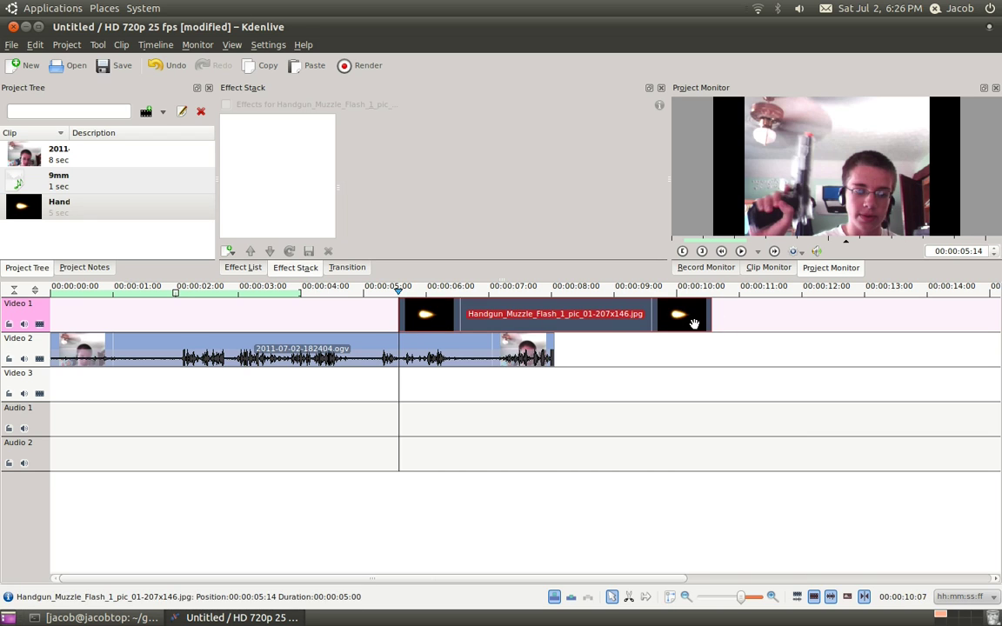
{"action": "left_click_drag", "start_coordinate": [705, 314], "coordinate": [408, 313]}
- Add a screen transition to blend the flash clip over the webcam video
{"action": "scroll", "coordinate": [409, 340], "scroll_direction": "up", "scroll_amount": 3, "text": "ctrl"}
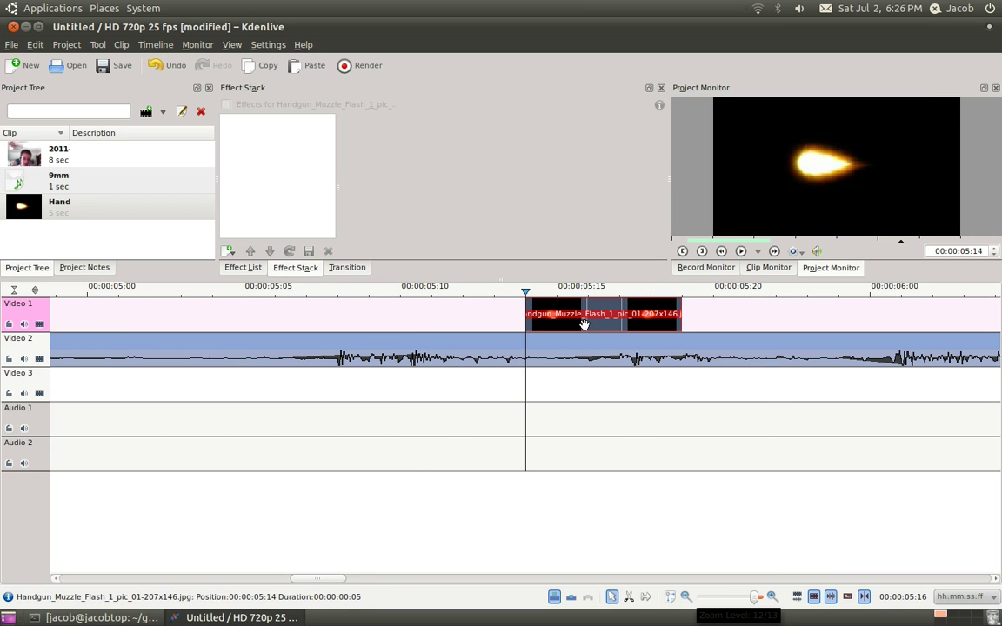
{"action": "right_click", "coordinate": [592, 315]}
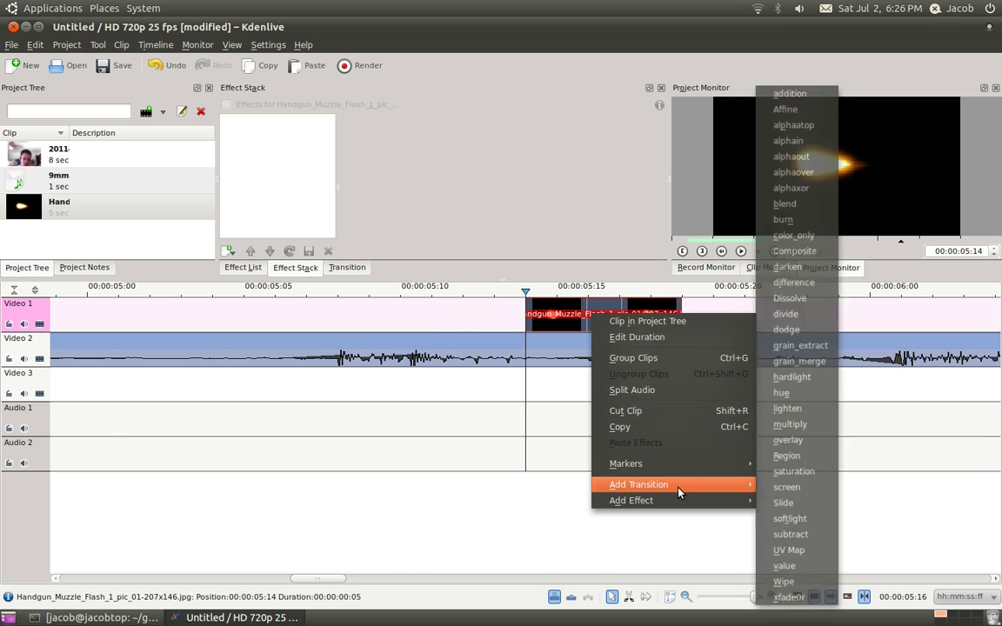
{"action": "mouse_move", "coordinate": [678, 502]}
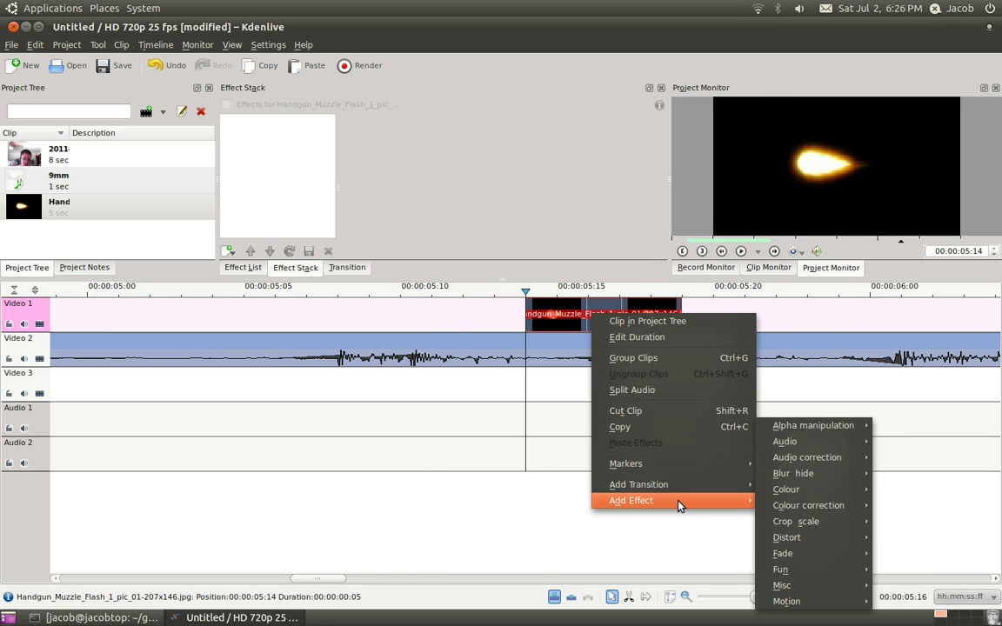
{"action": "mouse_move", "coordinate": [706, 485]}
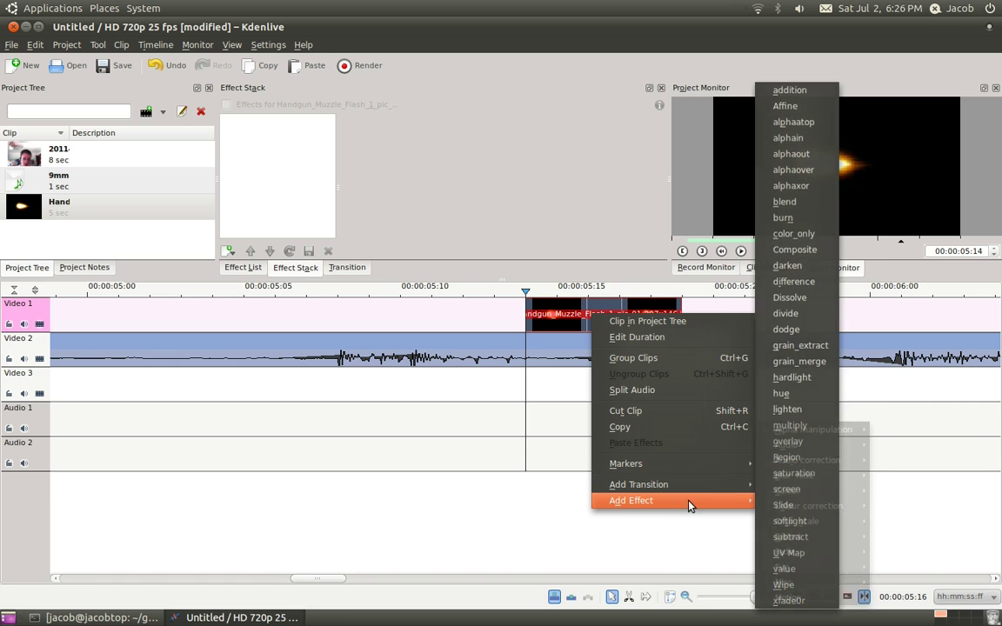
{"action": "mouse_move", "coordinate": [837, 466]}
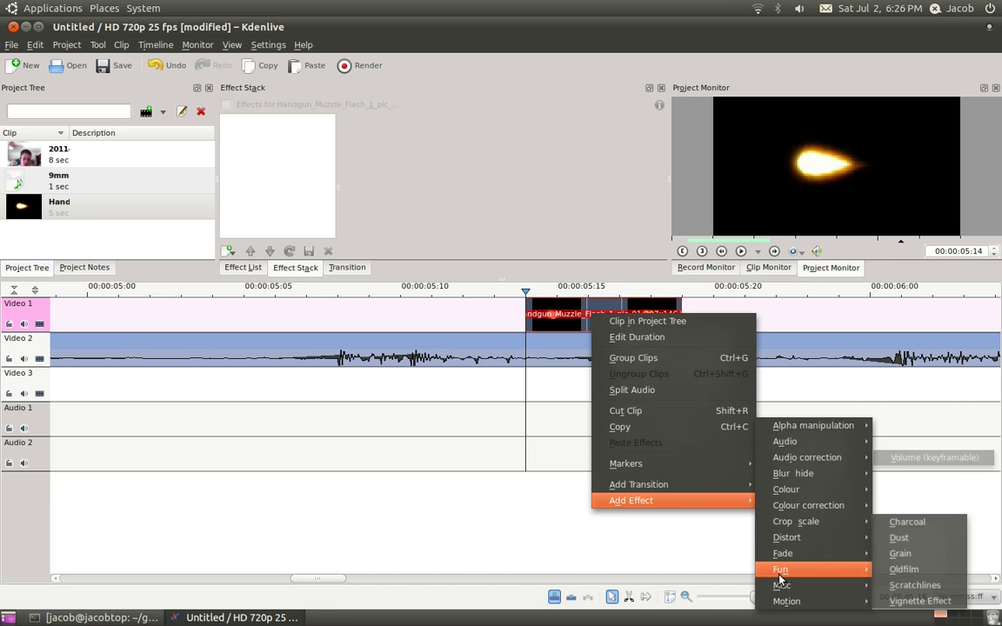
{"action": "mouse_move", "coordinate": [781, 586]}
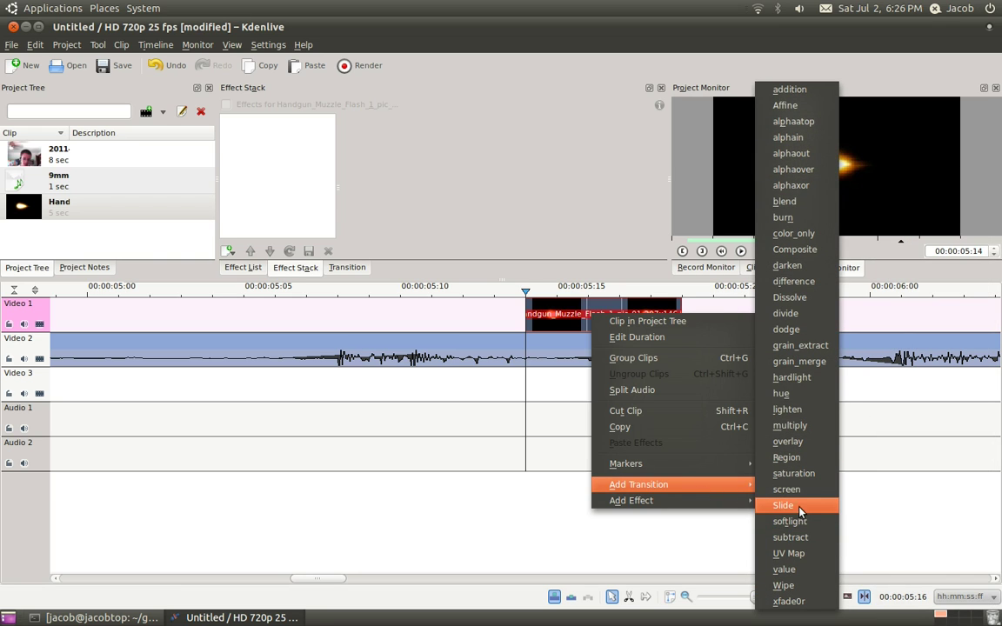
{"action": "left_click", "coordinate": [792, 505]}
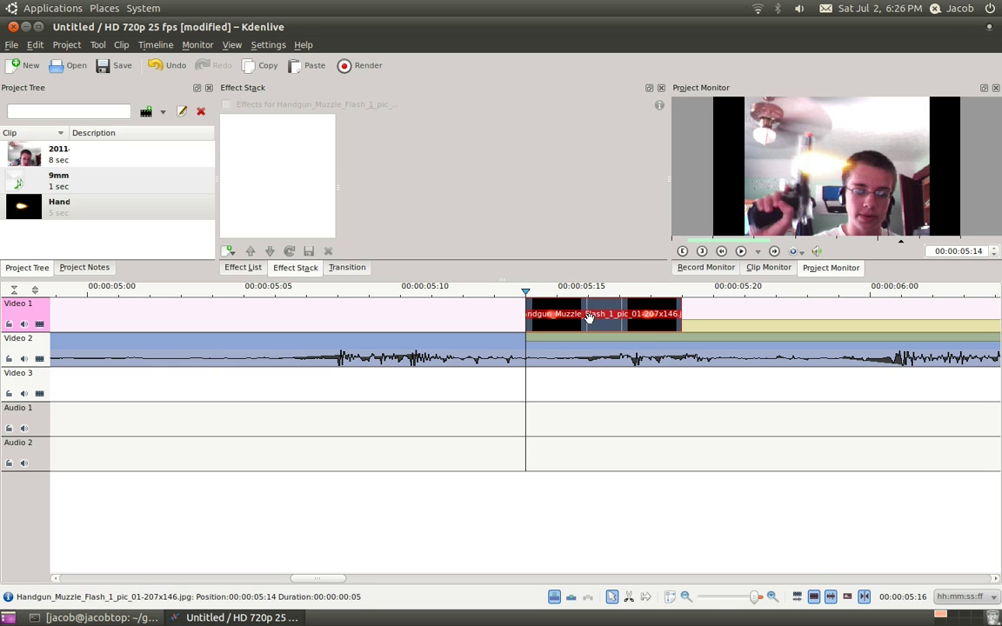
- Trim the screen transition to end with the flash clip near 00:00:05:21 instead of 00:00:08
{"action": "left_click", "coordinate": [788, 338]}
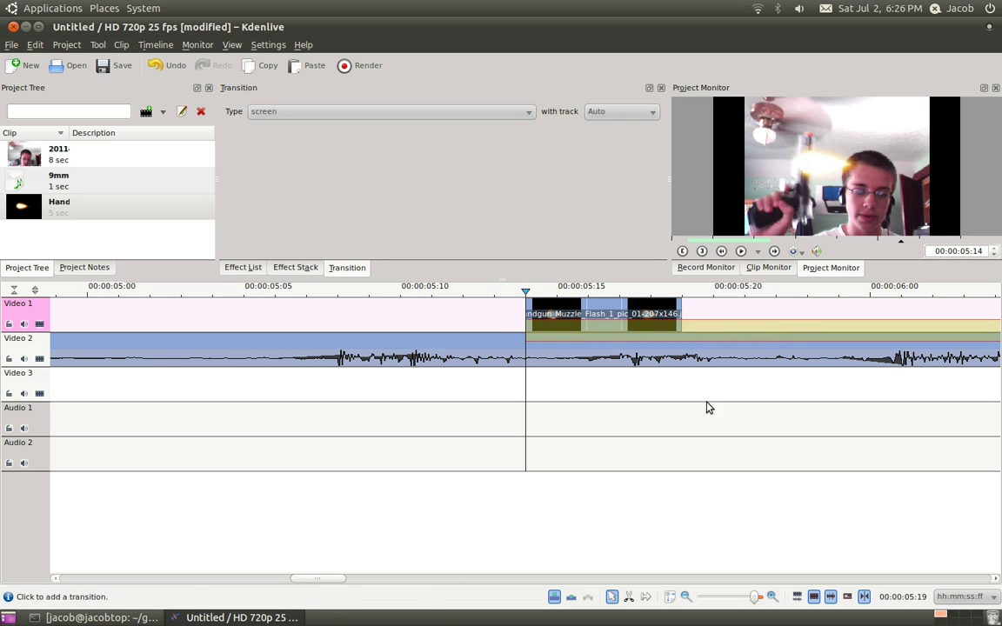
{"action": "left_click_drag", "start_coordinate": [330, 579], "coordinate": [427, 578]}
{"action": "left_click_drag", "start_coordinate": [978, 333], "coordinate": [320, 473]}
{"action": "left_click_drag", "start_coordinate": [408, 580], "coordinate": [378, 580]}
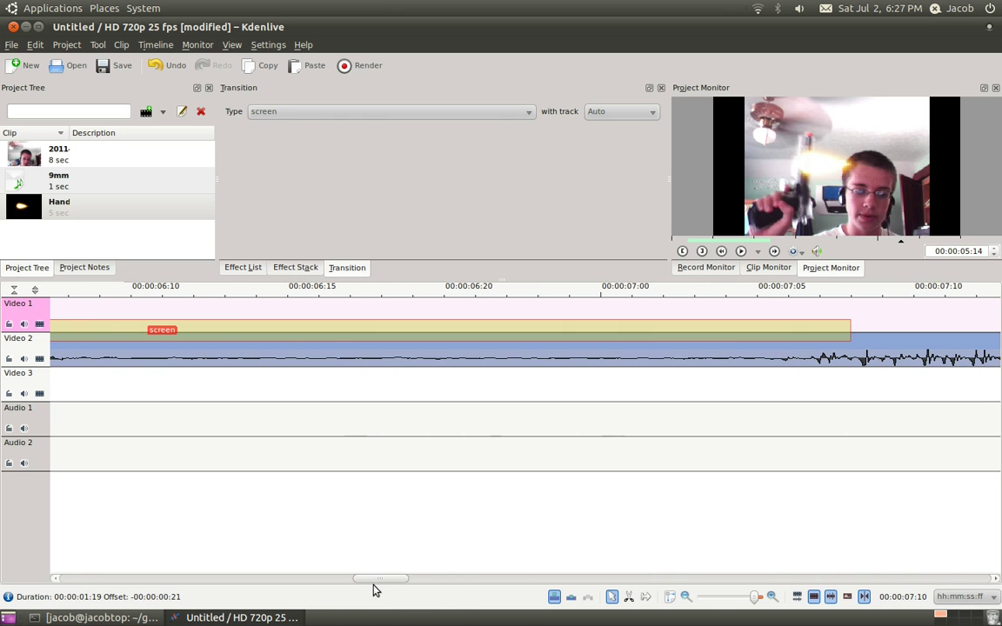
{"action": "left_click_drag", "start_coordinate": [838, 334], "coordinate": [82, 352]}
{"action": "left_click_drag", "start_coordinate": [364, 580], "coordinate": [322, 583]}
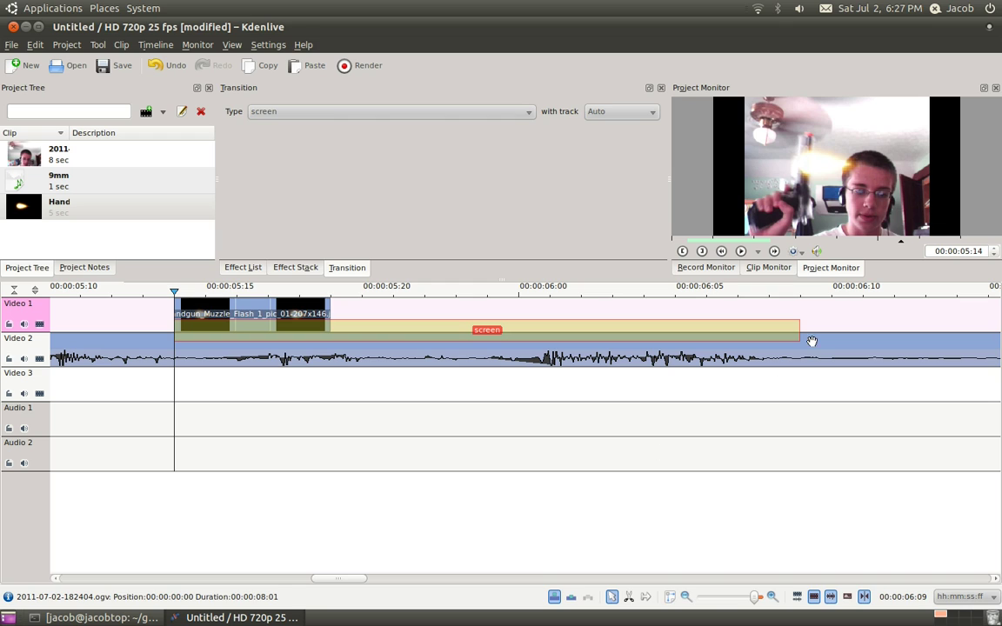
{"action": "left_click_drag", "start_coordinate": [789, 333], "coordinate": [331, 344]}
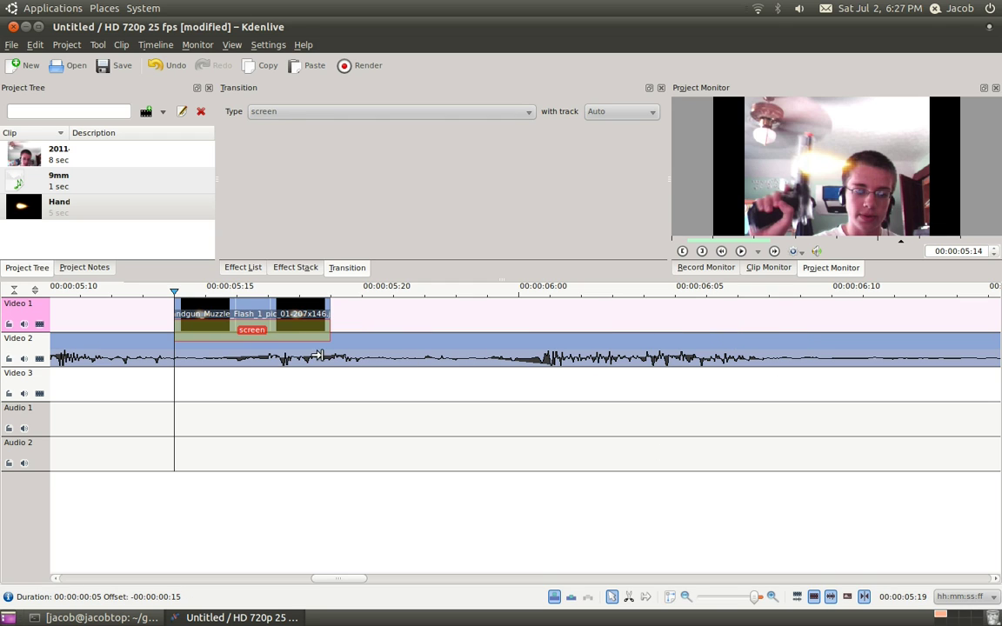
- Apply the Misc > Rotate and Shear effect to the muzzle-flash clip
{"action": "right_click", "coordinate": [246, 319]}
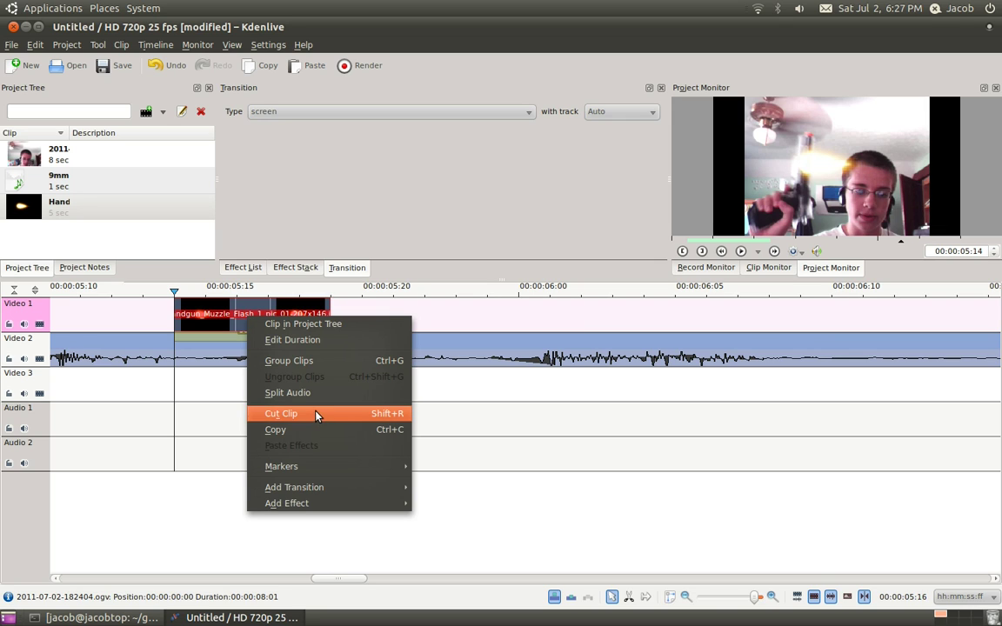
{"action": "mouse_move", "coordinate": [347, 466]}
{"action": "mouse_move", "coordinate": [372, 508]}
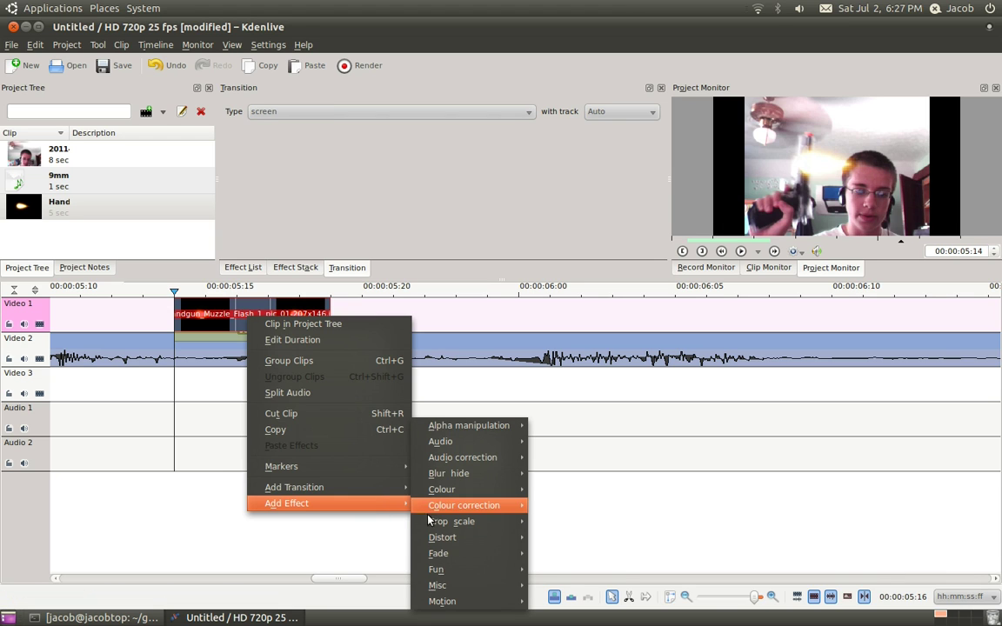
{"action": "mouse_move", "coordinate": [483, 481]}
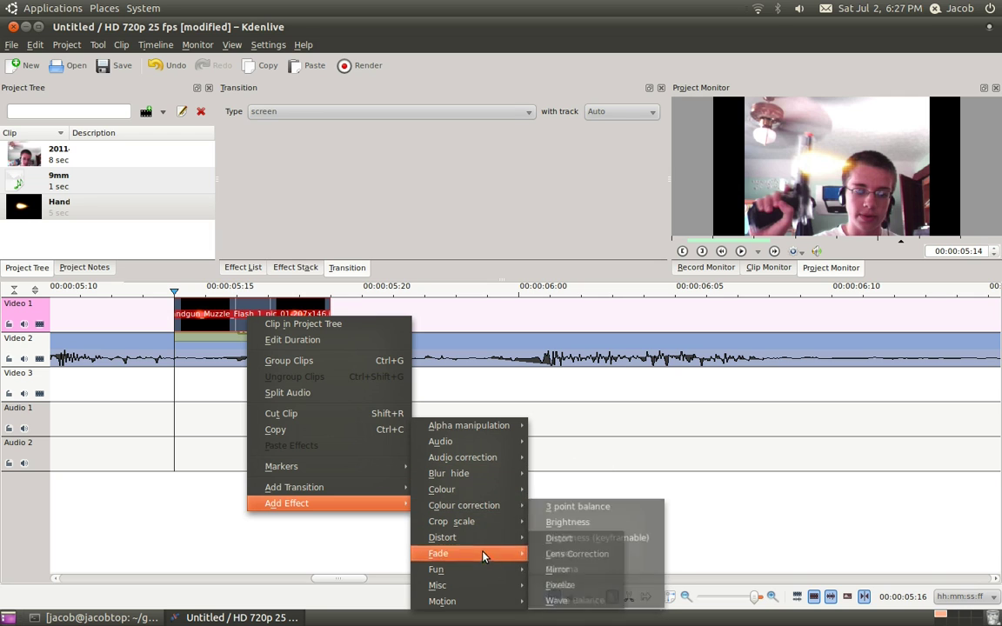
{"action": "mouse_move", "coordinate": [474, 590]}
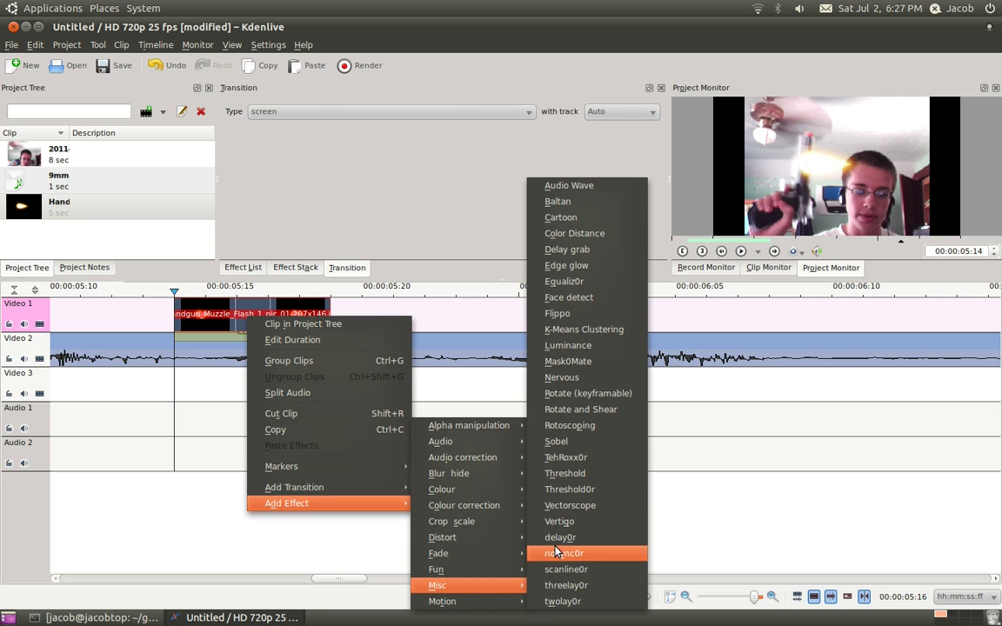
{"action": "left_click", "coordinate": [575, 408]}
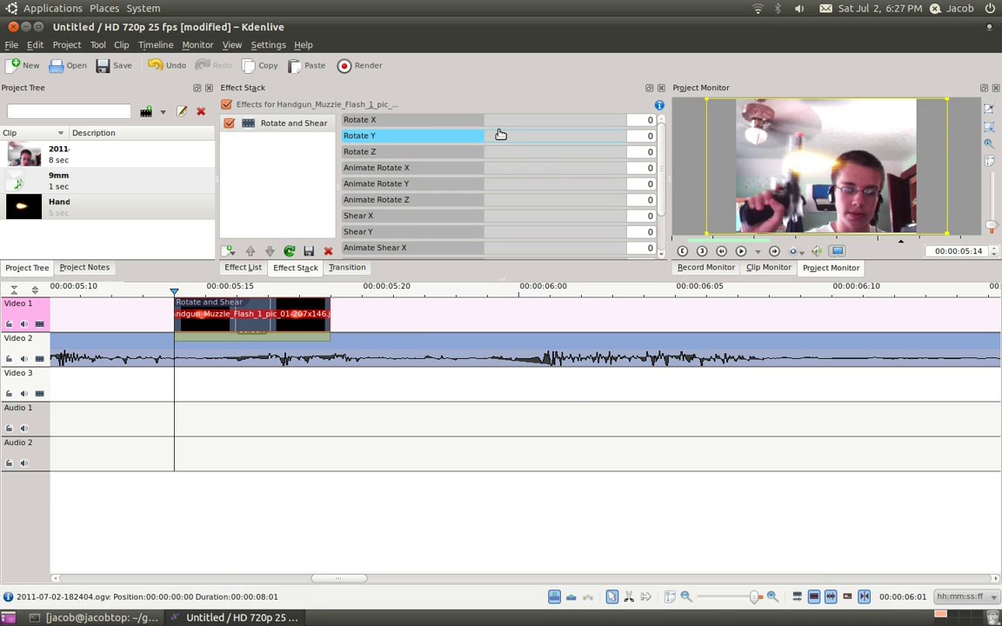
- Try and undo Y and Z rotations on the flash, leaving Rotate X at -902
{"action": "left_click_drag", "start_coordinate": [450, 128], "coordinate": [399, 136]}
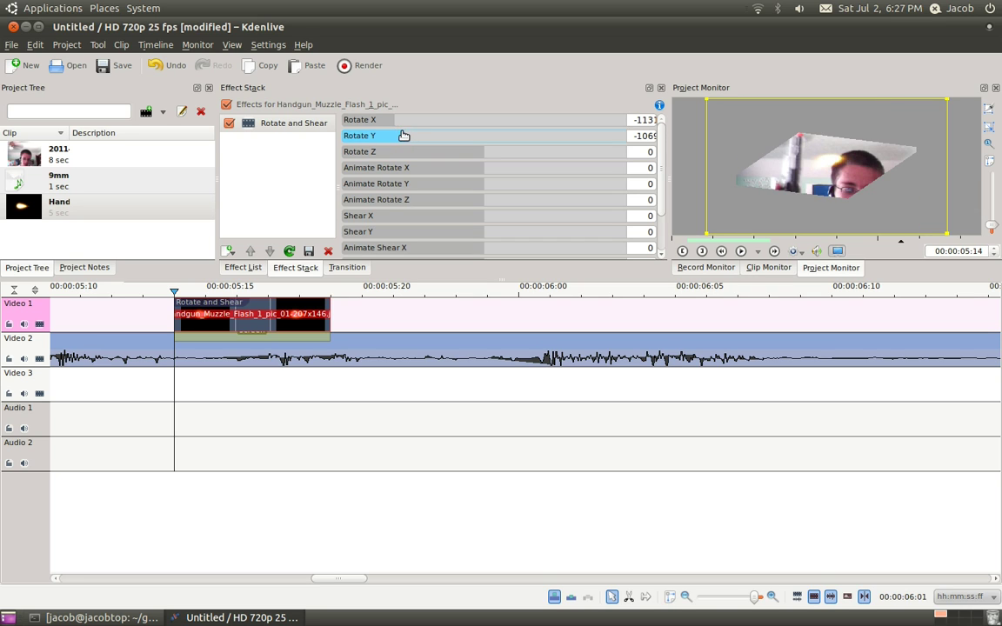
{"action": "key", "text": "ctrl+z"}
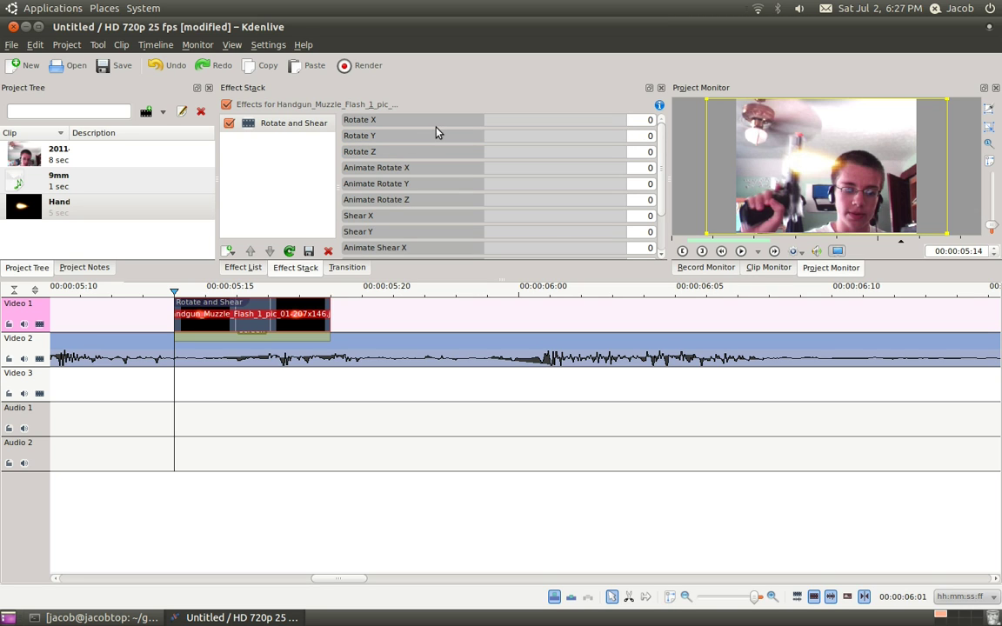
{"action": "left_click_drag", "start_coordinate": [450, 124], "coordinate": [427, 139]}
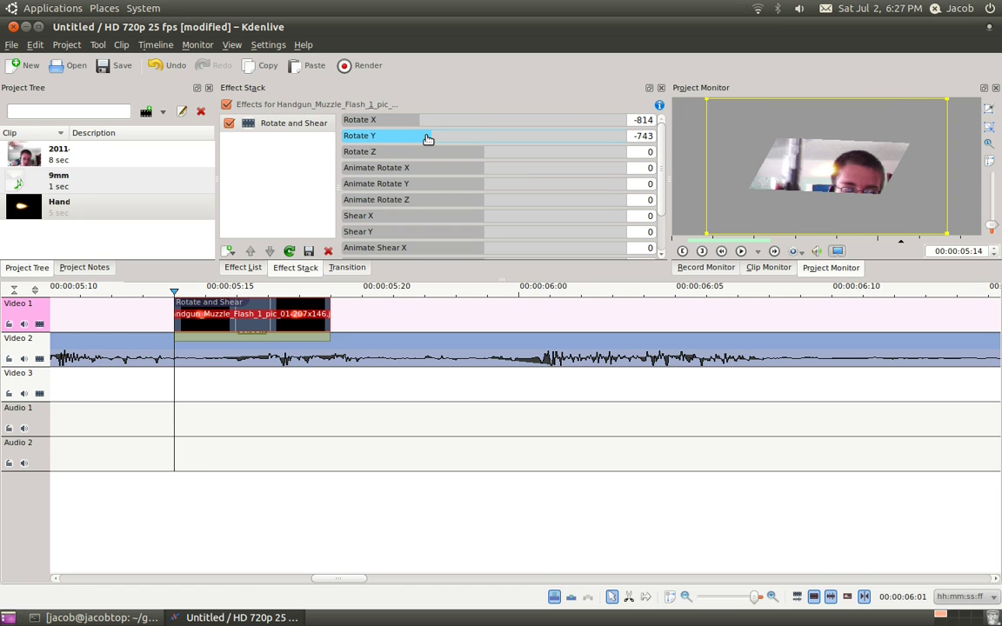
{"action": "key", "text": "ctrl+z"}
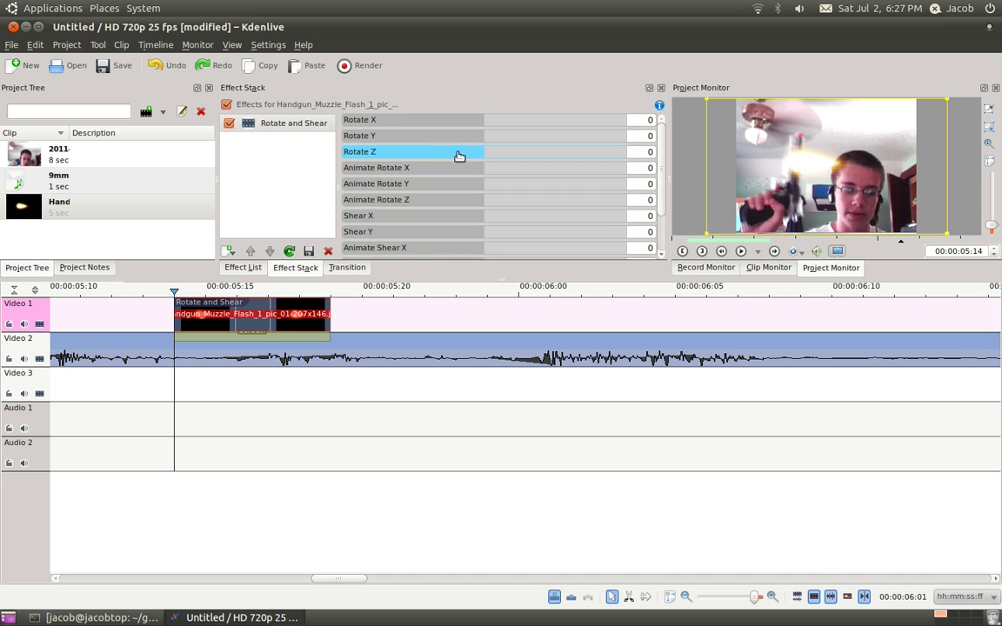
{"action": "left_click_drag", "start_coordinate": [463, 152], "coordinate": [414, 127]}
{"action": "key", "text": "ctrl+z"}
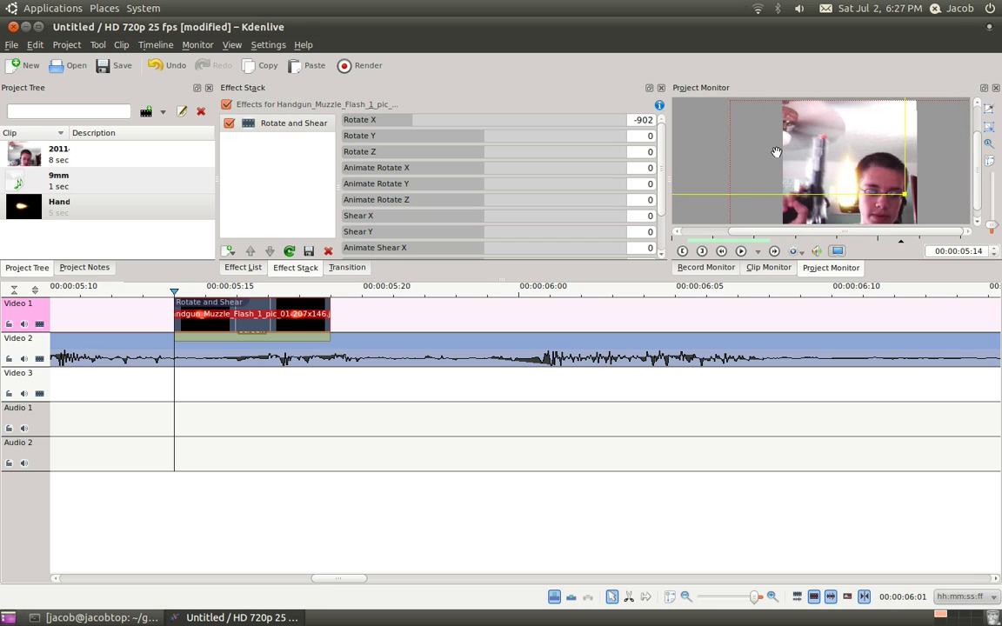
{"action": "scroll", "coordinate": [807, 160], "scroll_direction": "up", "scroll_amount": 2}
- Resize and move the flash frame onto the gun's barrel tip, with Rotate X at -893
{"action": "left_click_drag", "start_coordinate": [788, 150], "coordinate": [827, 161]}
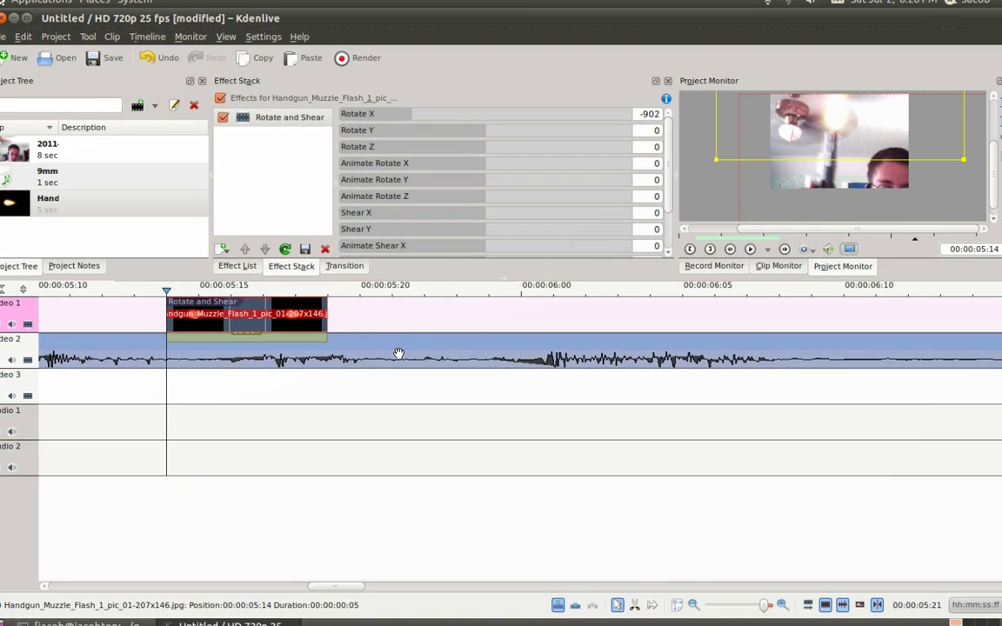
{"action": "left_click", "coordinate": [409, 349]}
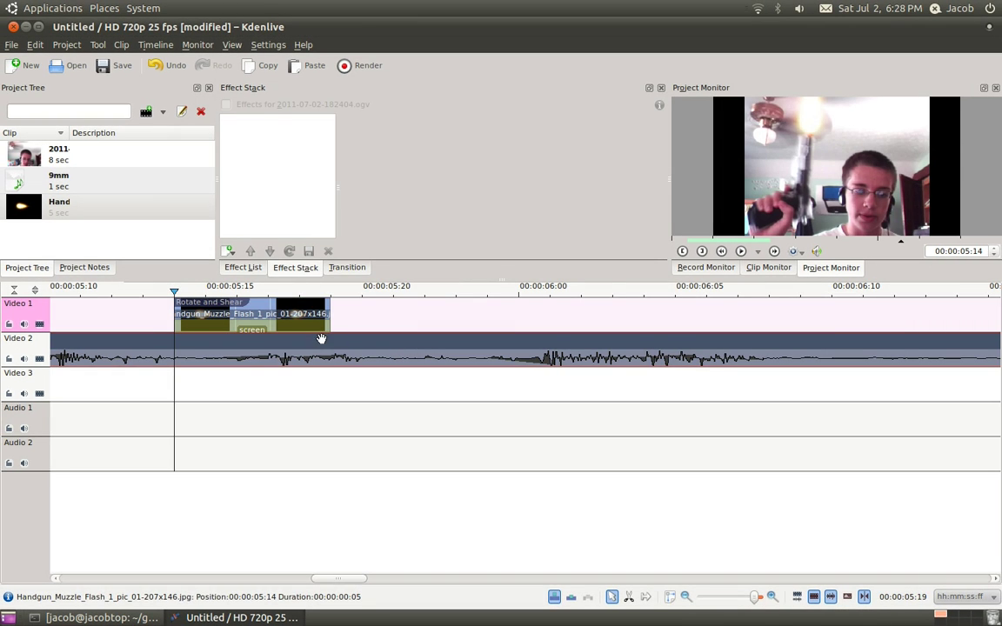
{"action": "left_click", "coordinate": [270, 314]}
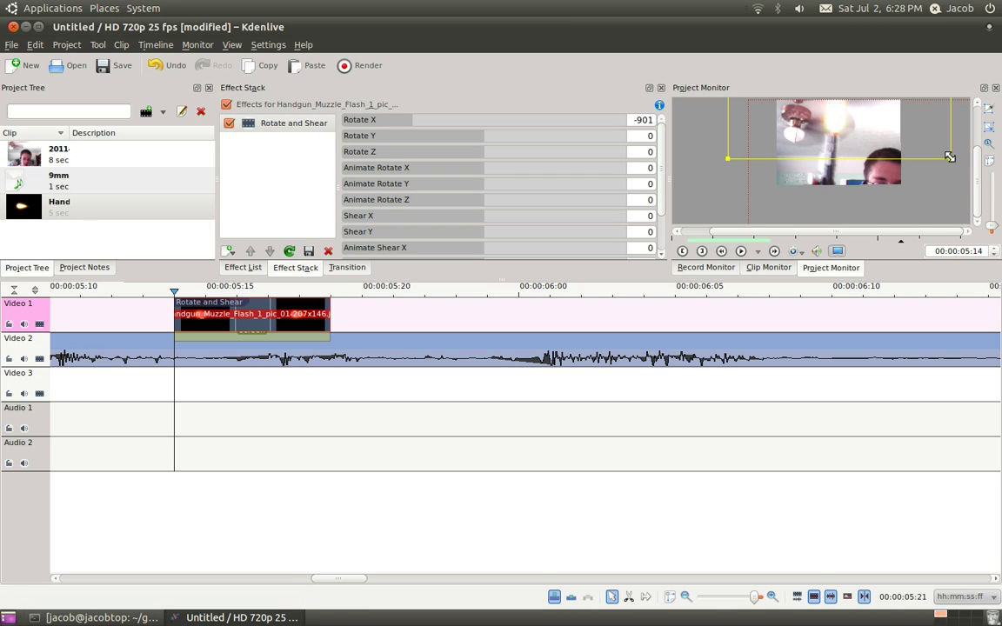
{"action": "left_click_drag", "start_coordinate": [949, 158], "coordinate": [849, 152]}
{"action": "left_click_drag", "start_coordinate": [757, 129], "coordinate": [841, 132]}
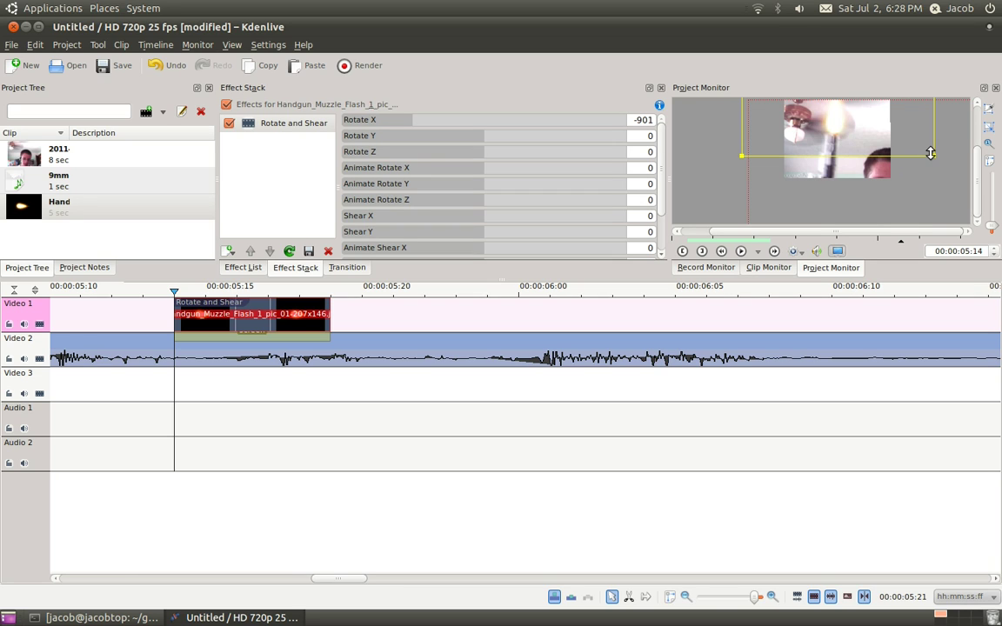
{"action": "mouse_move", "coordinate": [932, 153]}
{"action": "left_mouse_down"}
{"action": "mouse_move", "coordinate": [921, 160]}
{"action": "mouse_move", "coordinate": [938, 167]}
{"action": "left_mouse_up"}
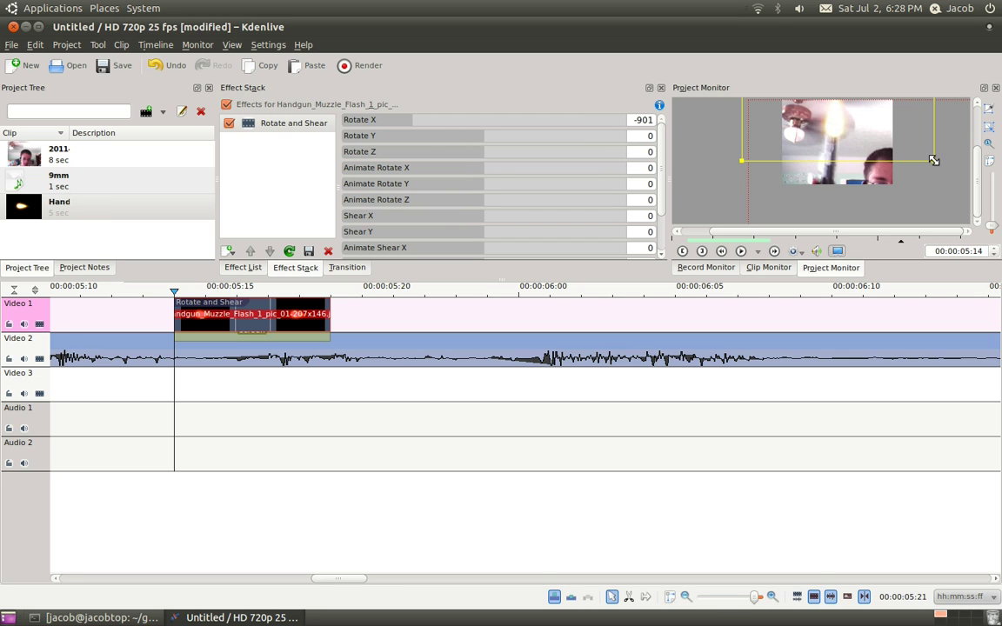
{"action": "left_click_drag", "start_coordinate": [933, 160], "coordinate": [904, 139]}
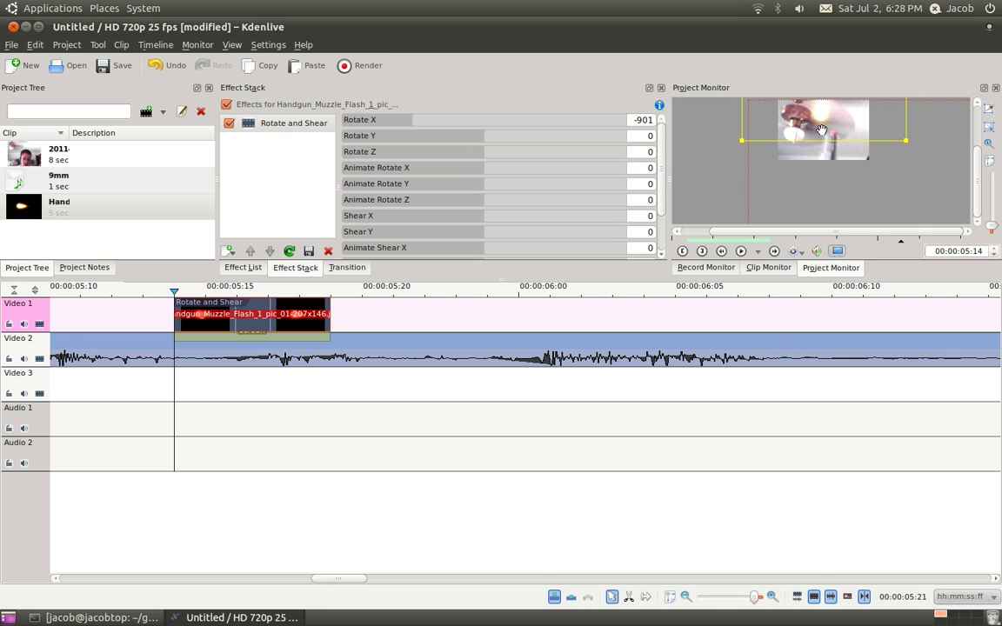
{"action": "mouse_move", "coordinate": [821, 130]}
{"action": "left_mouse_down"}
{"action": "mouse_move", "coordinate": [750, 131]}
{"action": "mouse_move", "coordinate": [840, 137]}
{"action": "left_mouse_up"}
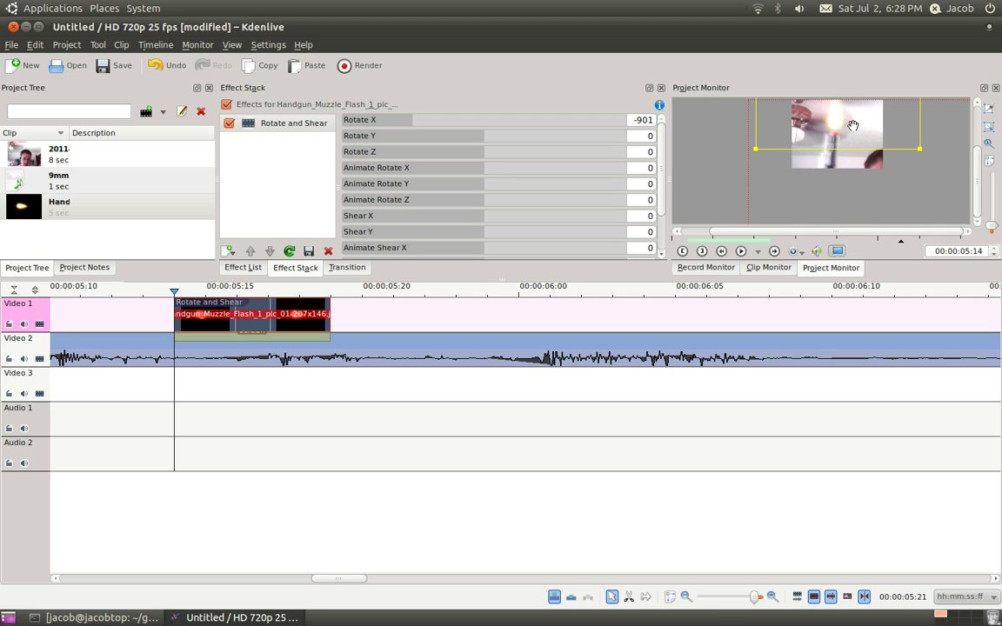
{"action": "left_click_drag", "start_coordinate": [853, 125], "coordinate": [832, 136]}
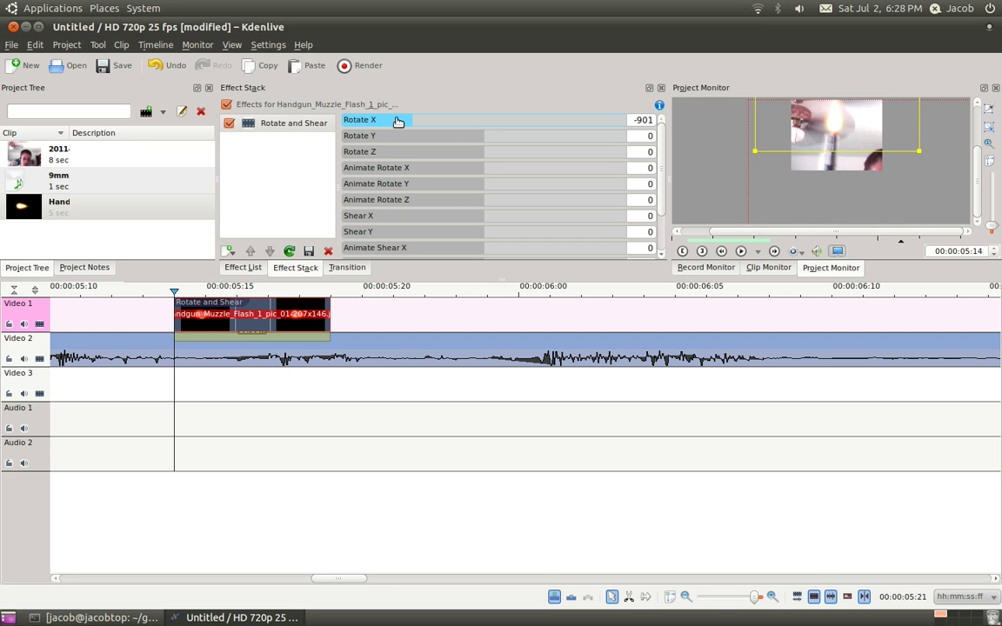
{"action": "left_click_drag", "start_coordinate": [405, 125], "coordinate": [374, 117]}
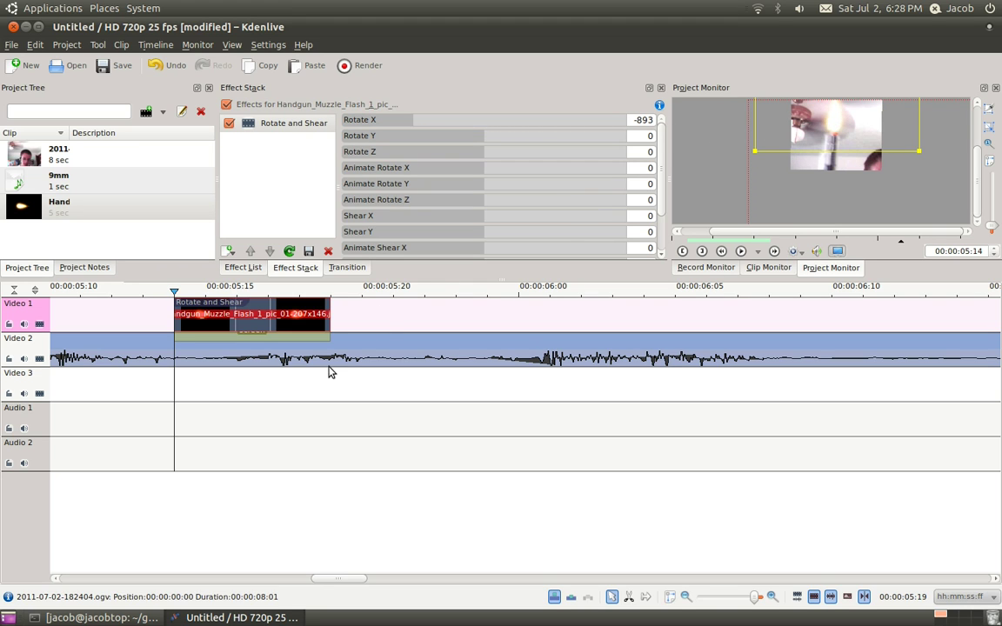
{"action": "left_click", "coordinate": [297, 366]}
{"action": "left_click", "coordinate": [120, 291]}
{"action": "scroll", "coordinate": [122, 291], "scroll_direction": "up", "scroll_amount": 20}
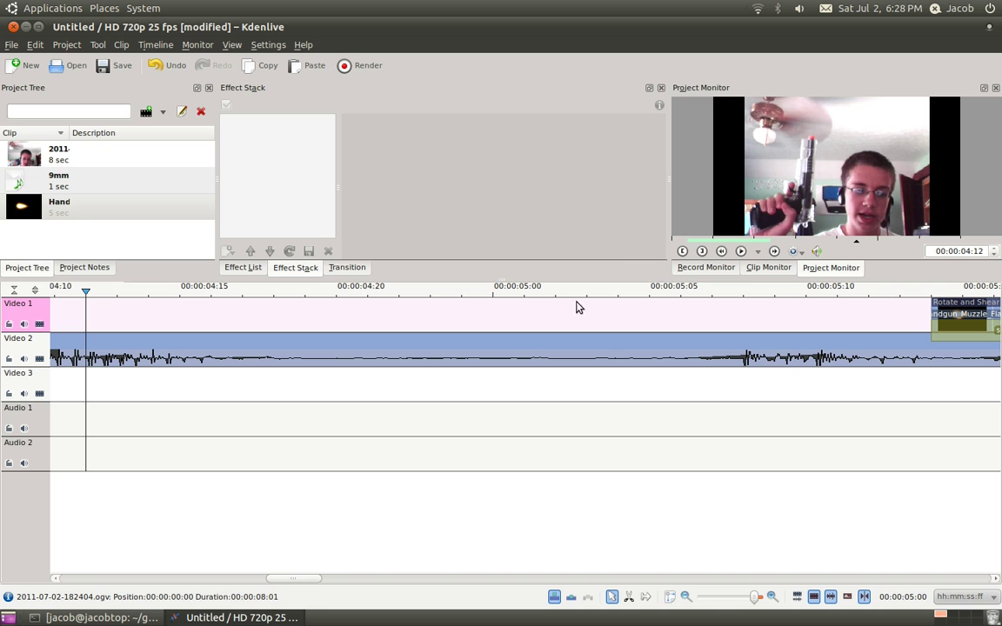
{"action": "left_click", "coordinate": [742, 309]}
{"action": "scroll", "coordinate": [746, 306], "scroll_direction": "down", "scroll_amount": 20}
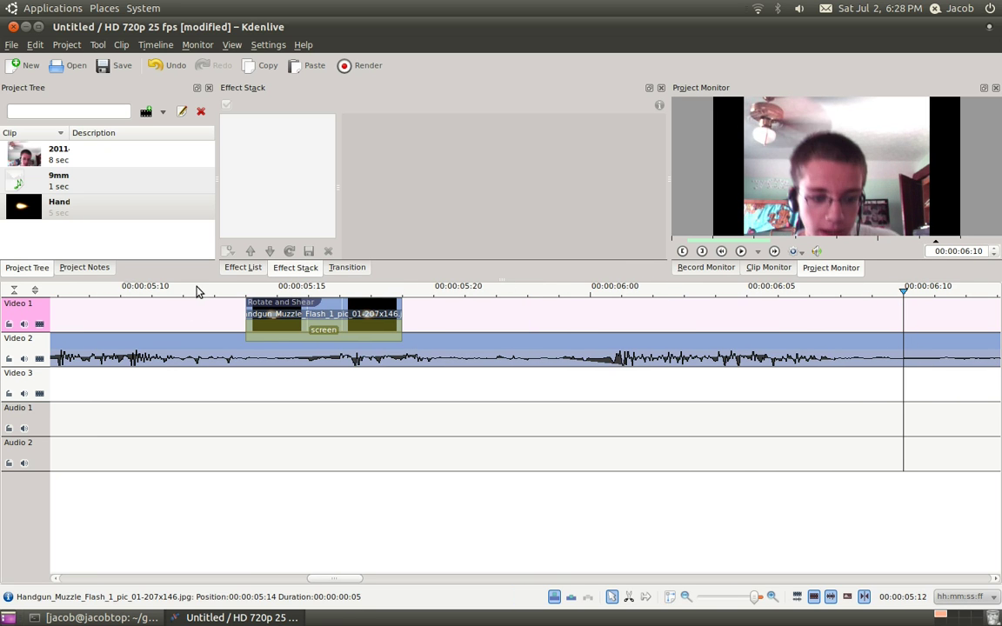
{"action": "left_click", "coordinate": [183, 315]}
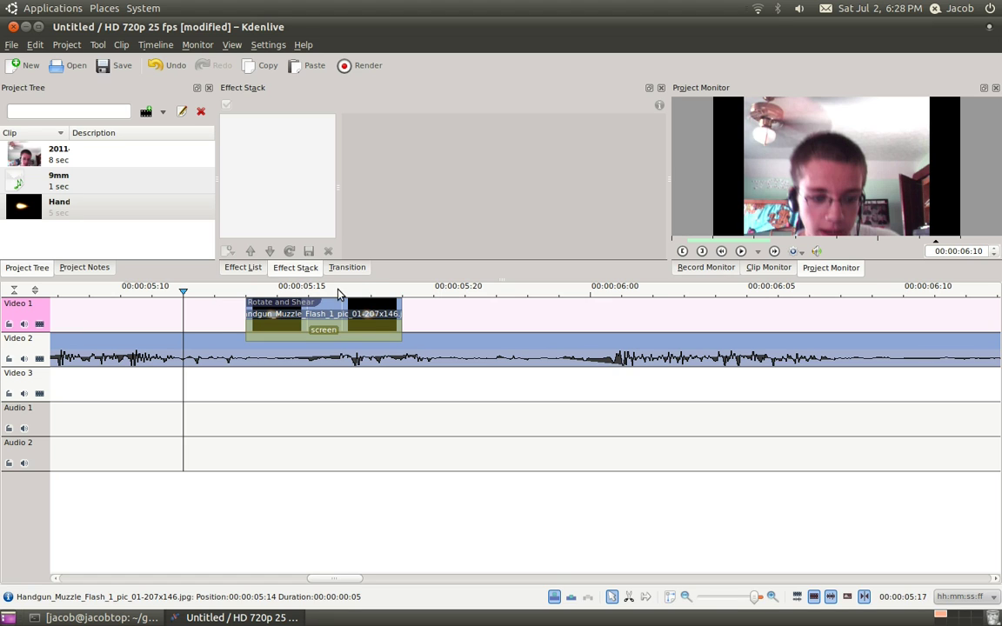
{"action": "key", "text": "space"}
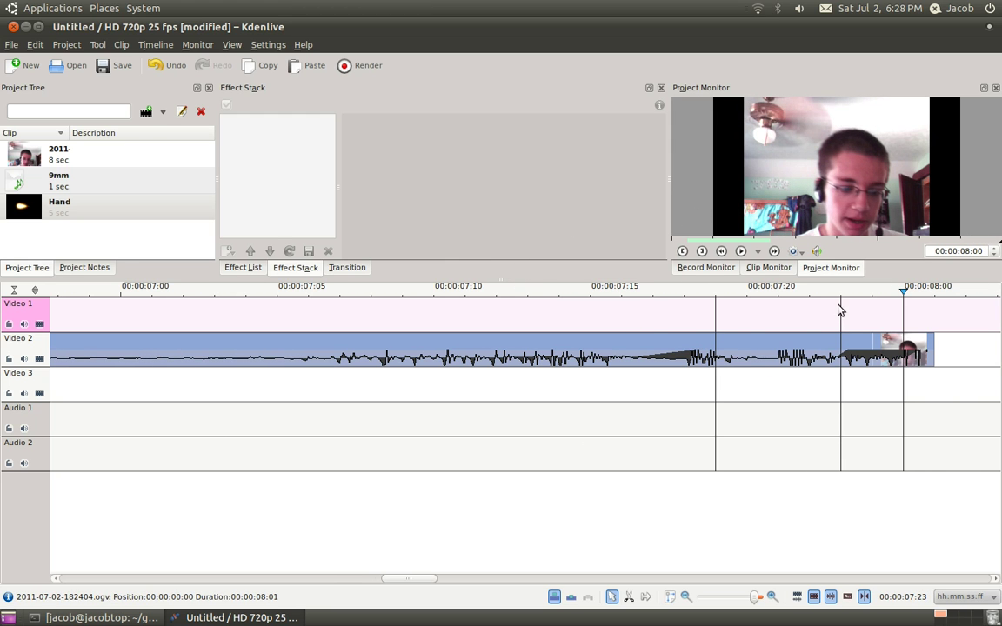
{"action": "left_click_drag", "start_coordinate": [414, 578], "coordinate": [116, 576]}
{"action": "scroll", "coordinate": [272, 498], "scroll_direction": "down", "scroll_amount": 1}
{"action": "scroll", "coordinate": [272, 497], "scroll_direction": "down", "scroll_amount": 3}
{"action": "left_click", "coordinate": [367, 318]}
{"action": "scroll", "coordinate": [371, 339], "scroll_direction": "up", "scroll_amount": 3}
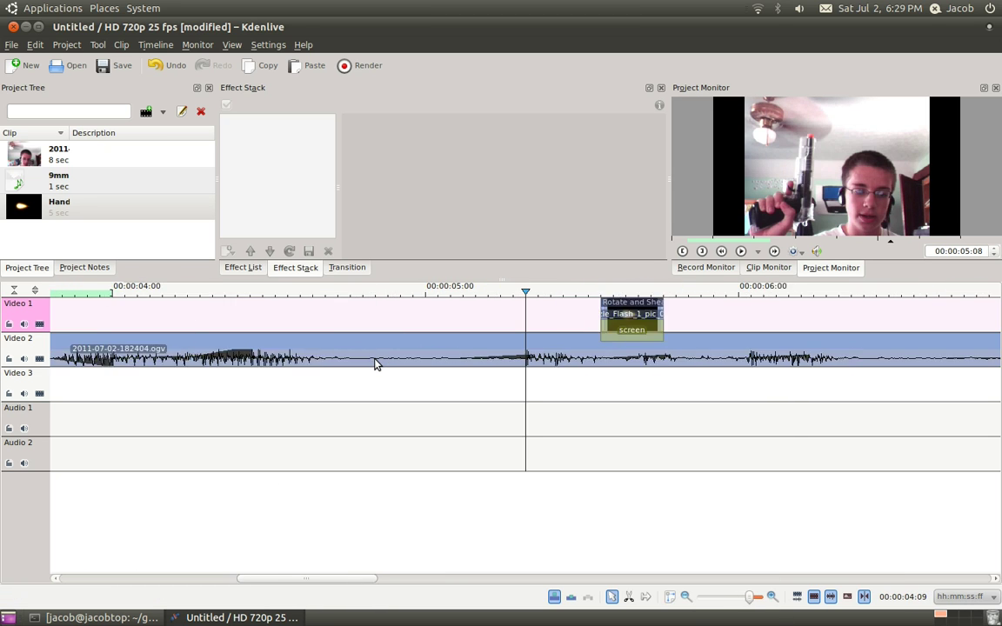
{"action": "scroll", "coordinate": [375, 363], "scroll_direction": "up", "scroll_amount": 2}
{"action": "left_click", "coordinate": [736, 136]}
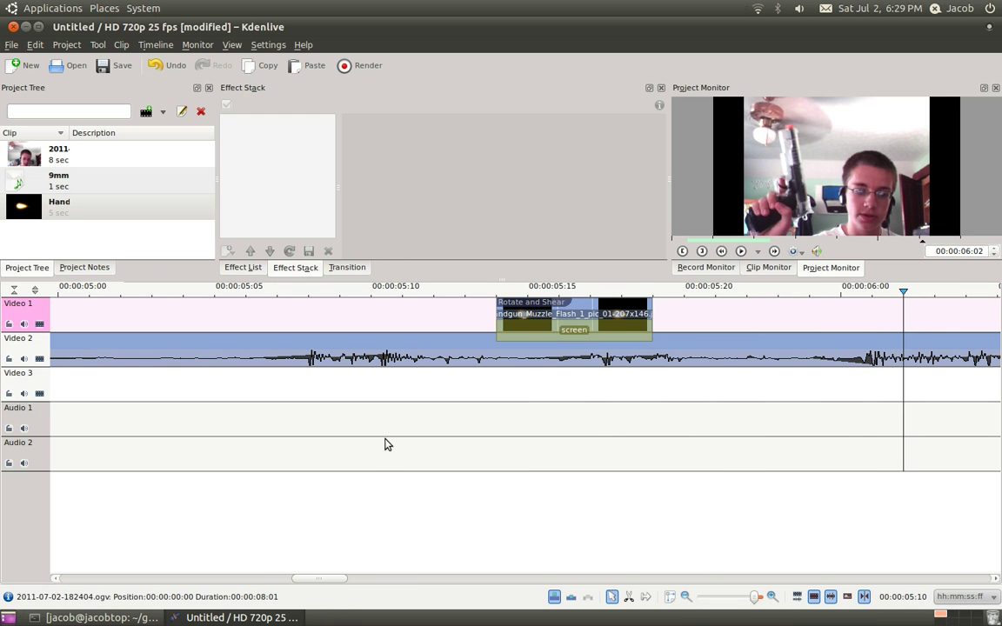
{"action": "scroll", "coordinate": [387, 444], "scroll_direction": "down", "scroll_amount": 1}
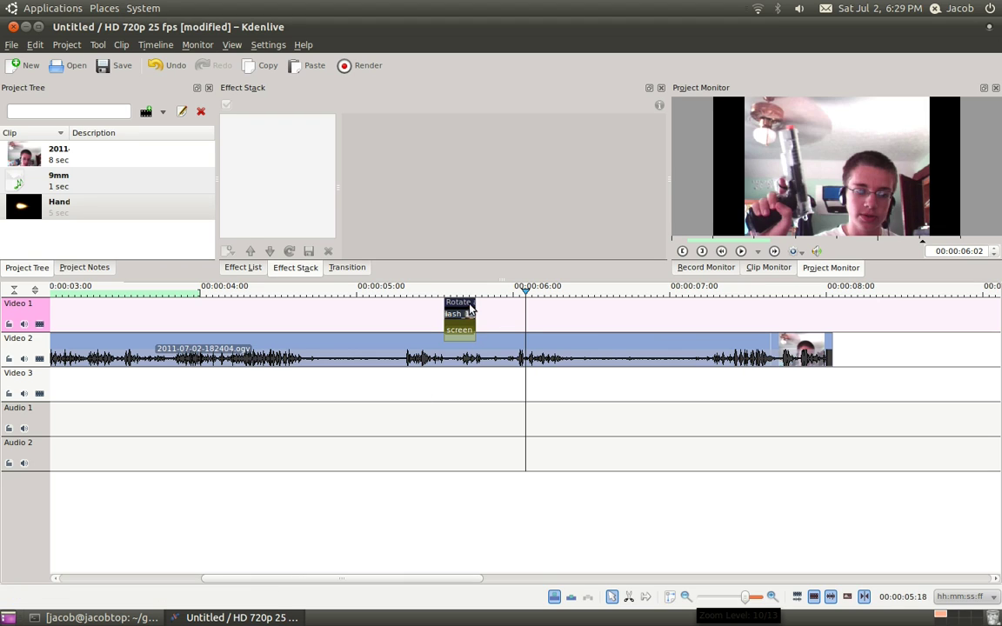
{"action": "scroll", "coordinate": [509, 330], "scroll_direction": "up", "scroll_amount": 3}
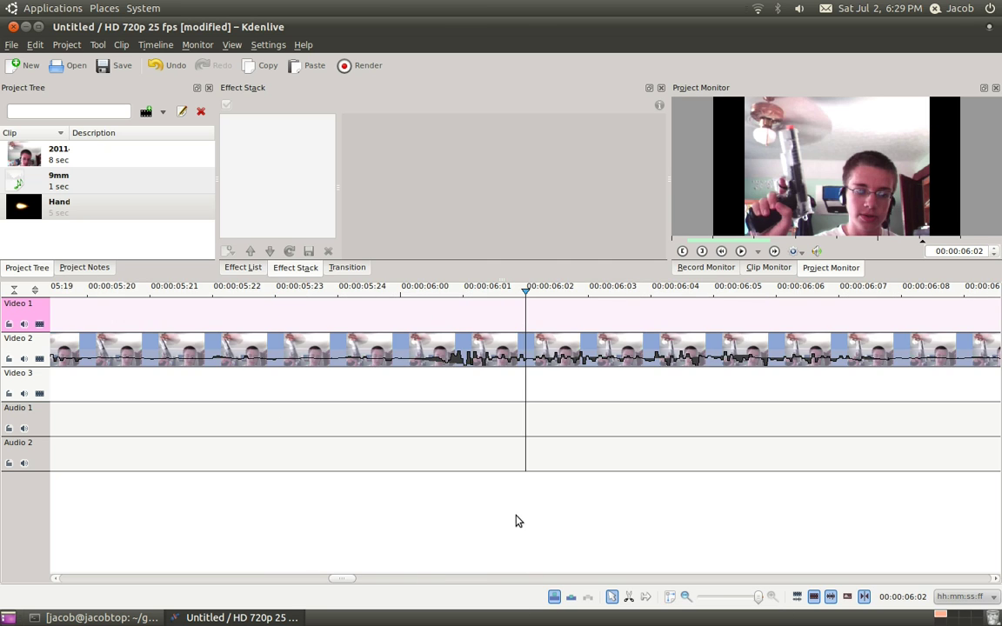
{"action": "scroll", "coordinate": [309, 405], "scroll_direction": "down", "scroll_amount": 2}
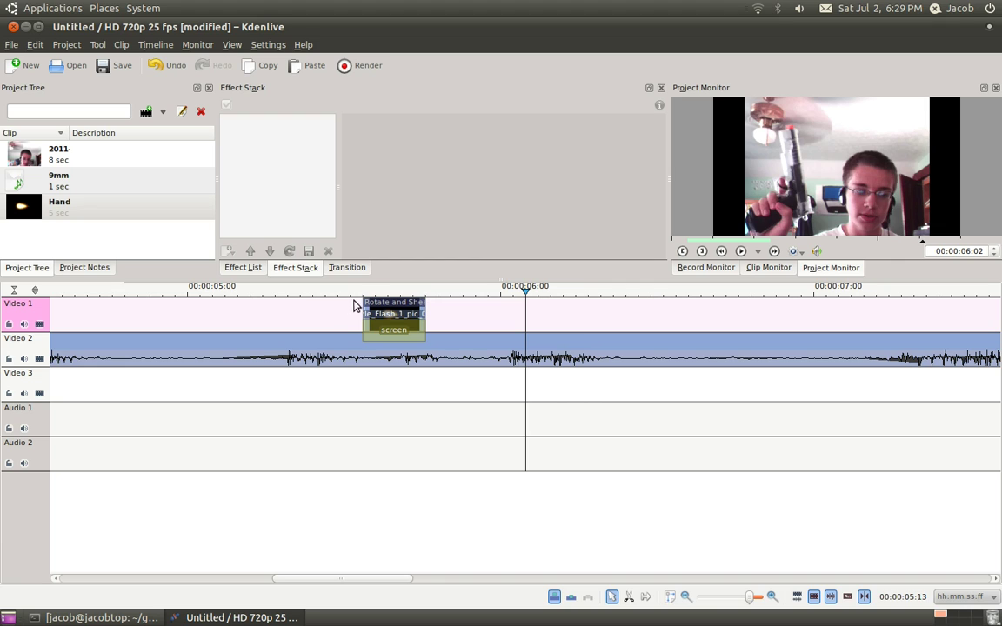
- Drop the 9mm Glock 17 gunshot MP3 on Video 3 at 00:00:05:14, trimmed to about 15 frames
{"action": "left_click_drag", "start_coordinate": [408, 305], "coordinate": [365, 303]}
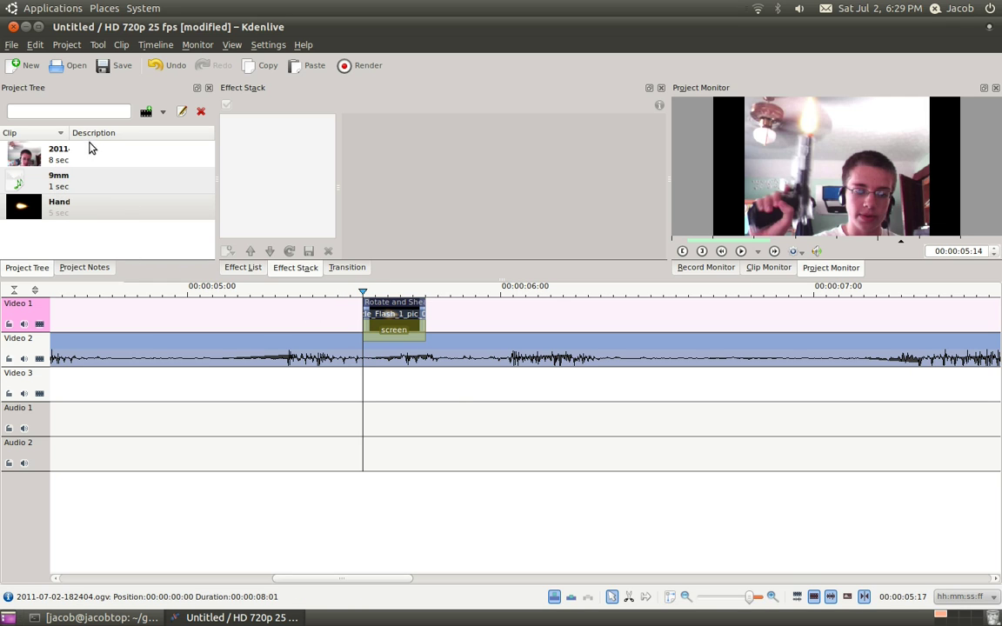
{"action": "left_click_drag", "start_coordinate": [50, 177], "coordinate": [369, 383]}
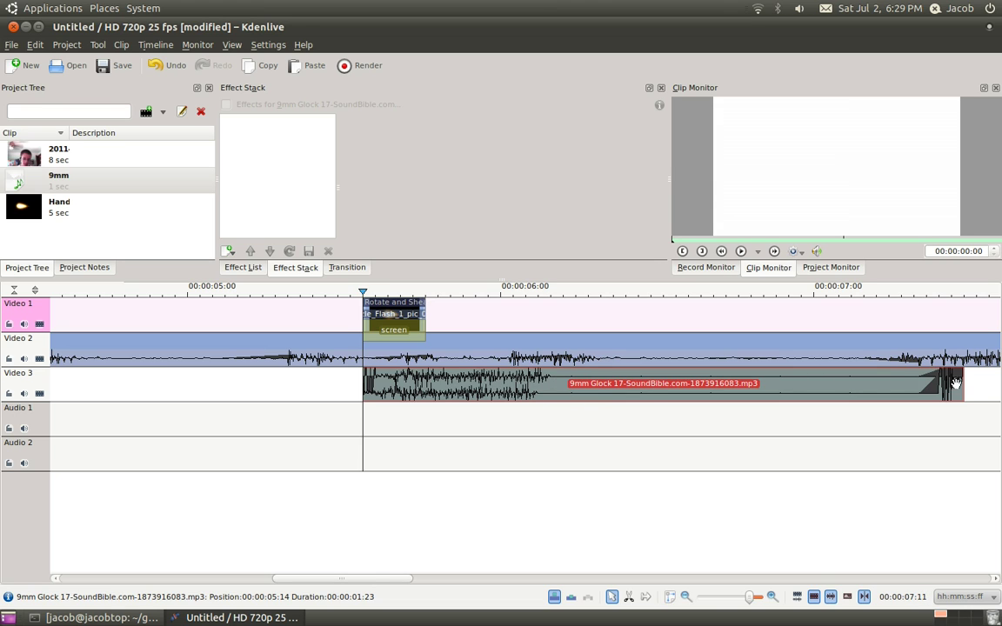
{"action": "left_click_drag", "start_coordinate": [956, 385], "coordinate": [547, 404]}
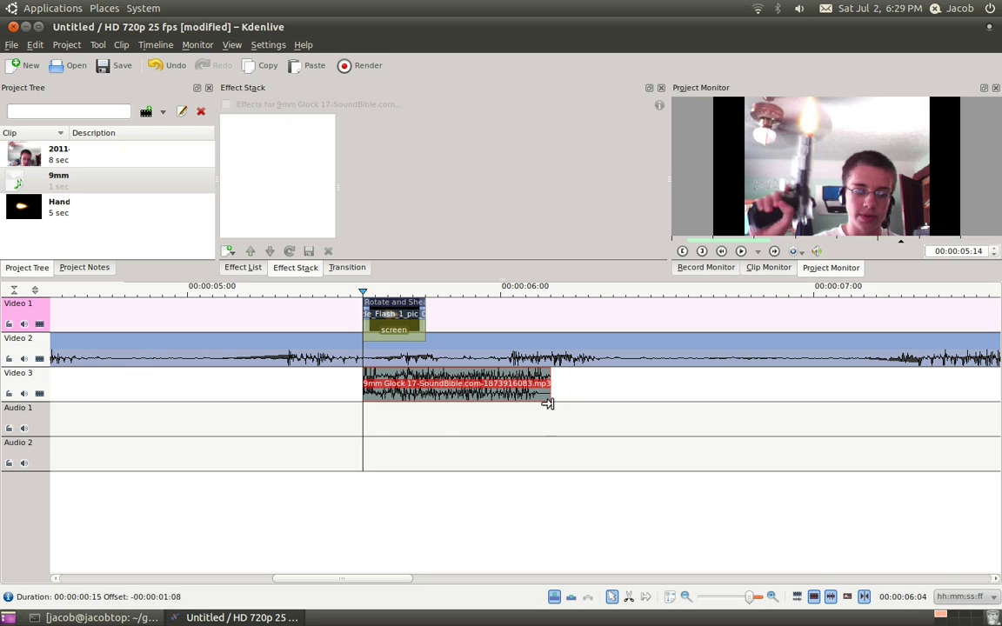
- Play back the shot and shift the gunshot sound one frame earlier
{"action": "left_click", "coordinate": [352, 294]}
{"action": "key", "text": "space"}
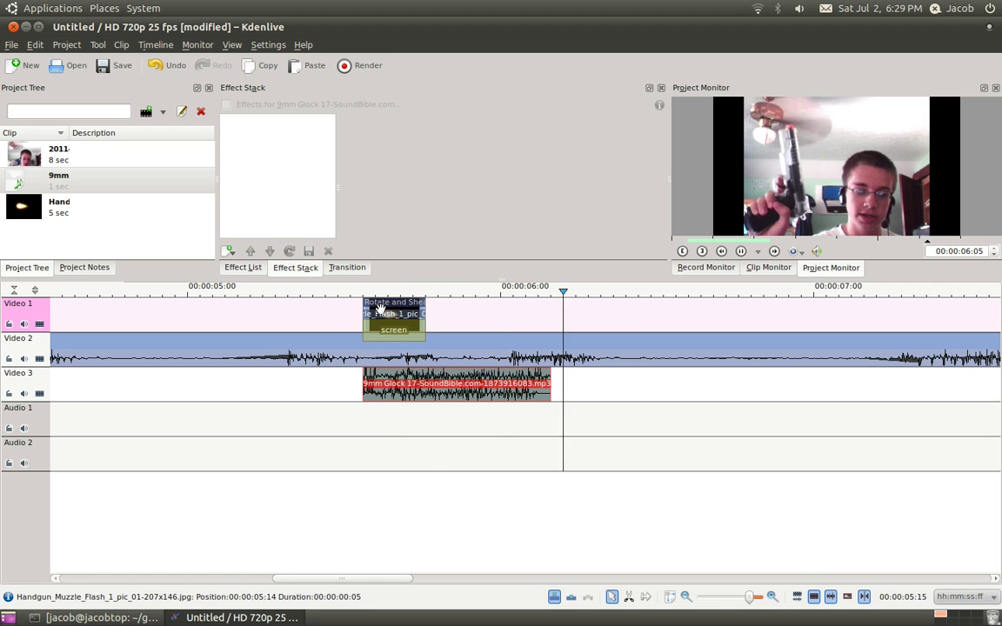
{"action": "left_click_drag", "start_coordinate": [436, 386], "coordinate": [422, 385]}
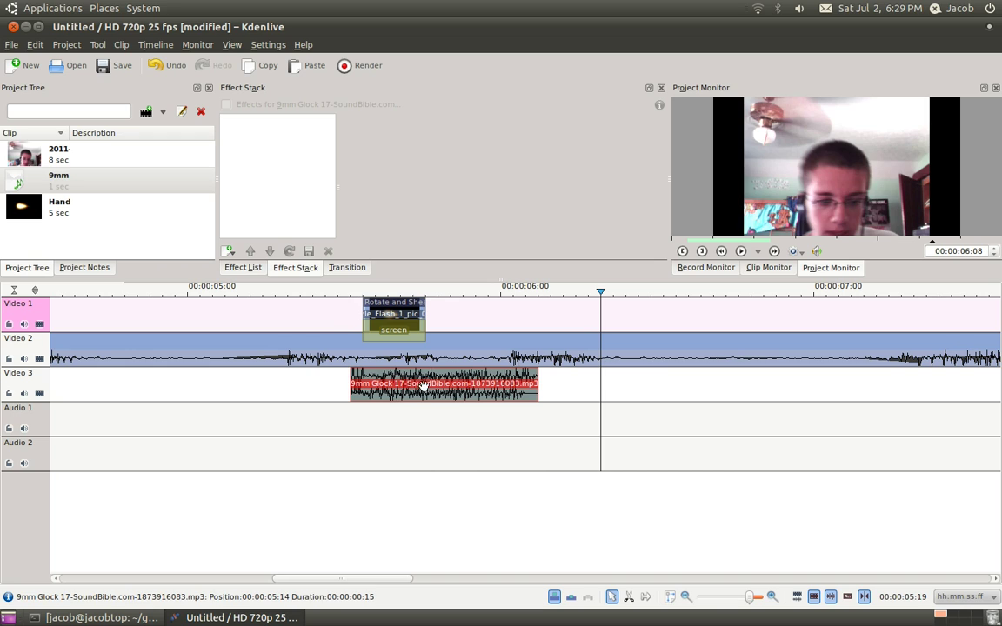
- Step frame by frame and replay from around 05:05–05:11 to check flash and sound timing
{"action": "left_click", "coordinate": [361, 295]}
{"action": "key", "text": "Right"}
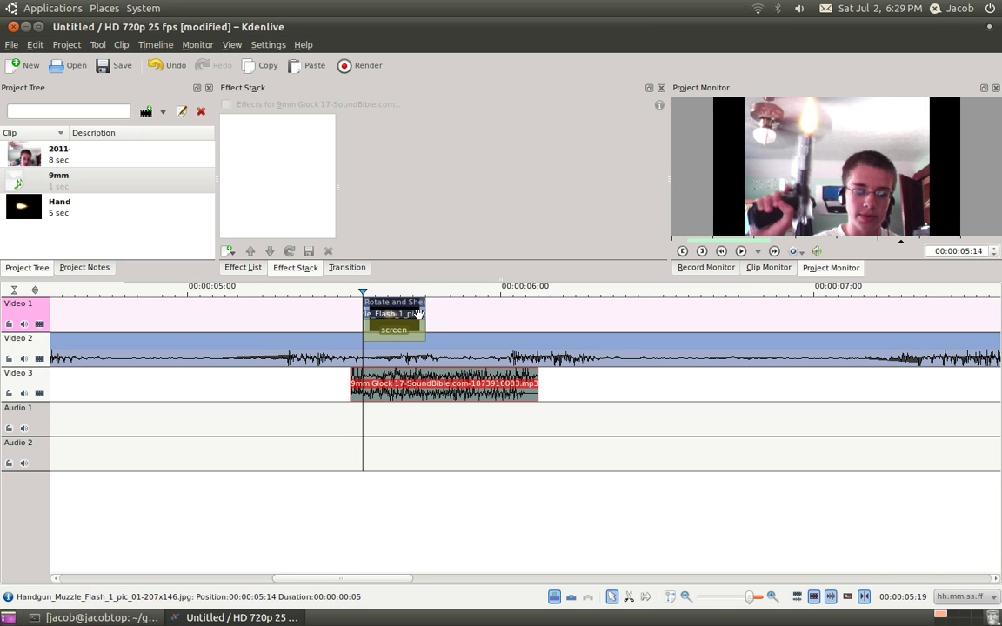
{"action": "key", "text": "Left"}
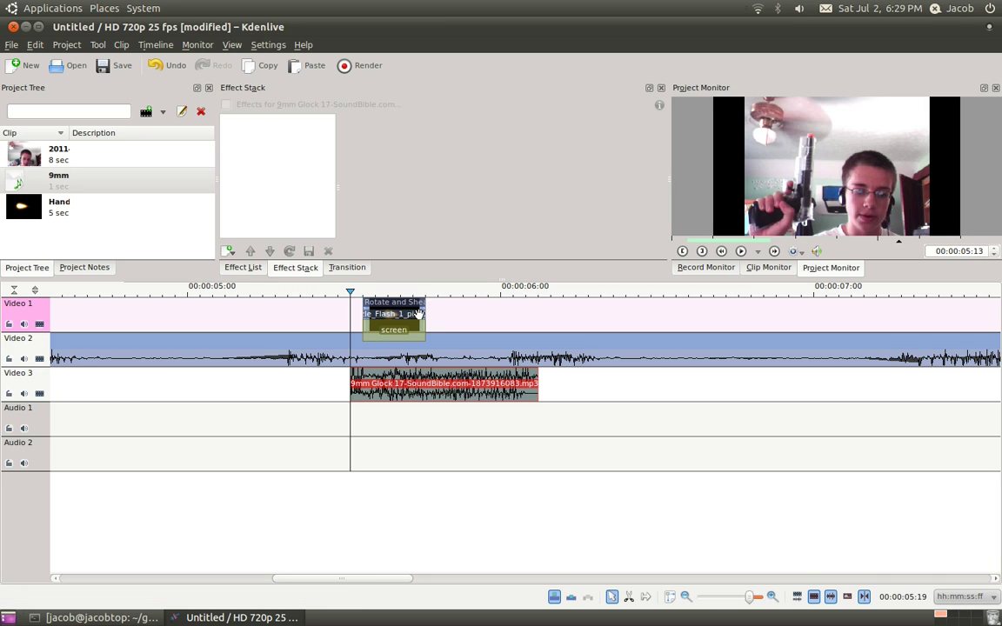
{"action": "left_click", "coordinate": [292, 297]}
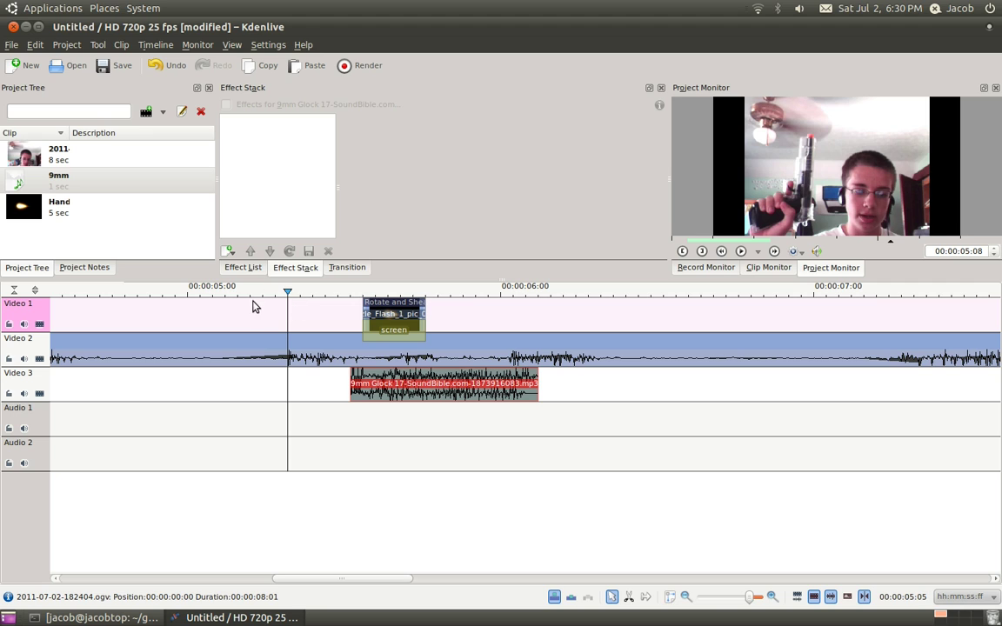
{"action": "key", "text": "space"}
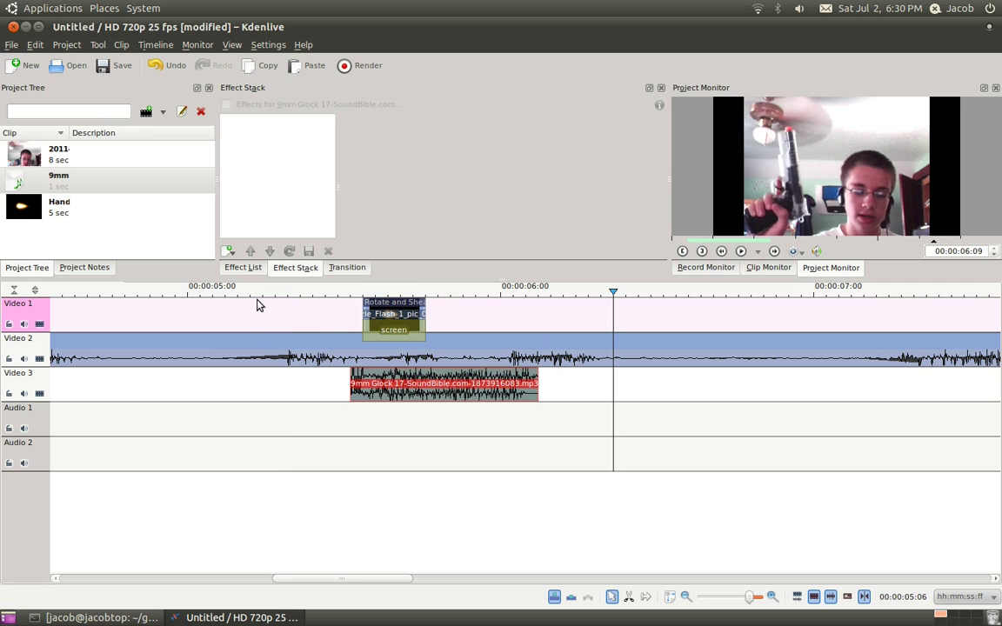
{"action": "left_click", "coordinate": [300, 290]}
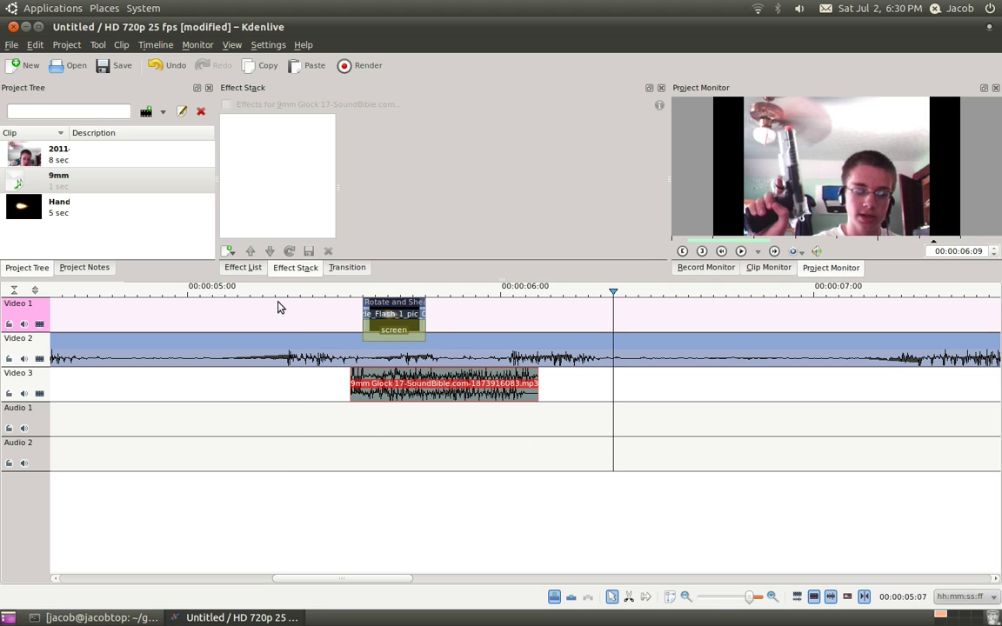
{"action": "left_click", "coordinate": [263, 294]}
{"action": "key", "text": "space"}
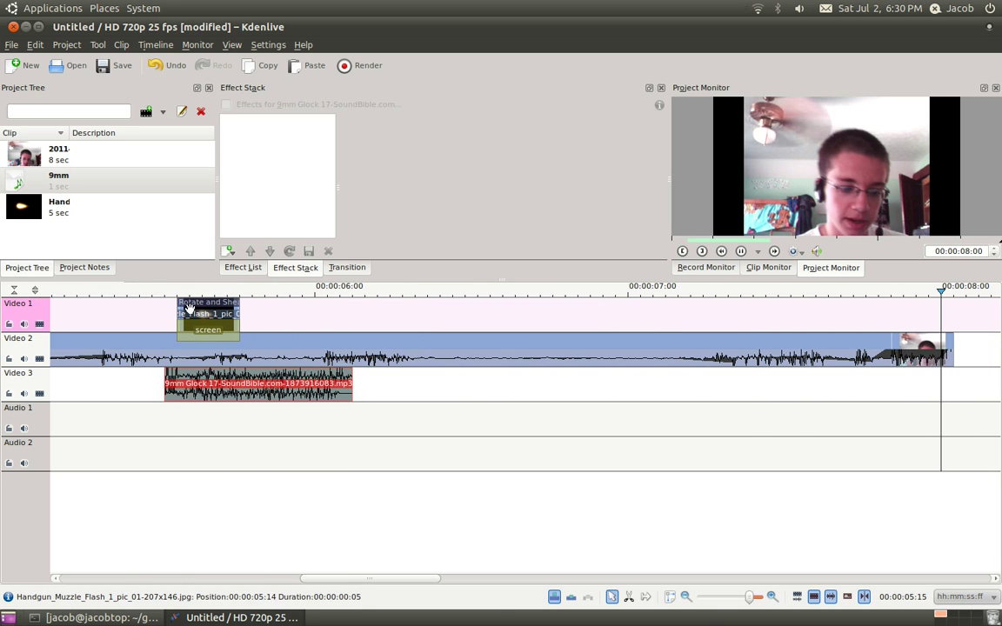
{"action": "left_click", "coordinate": [114, 293]}
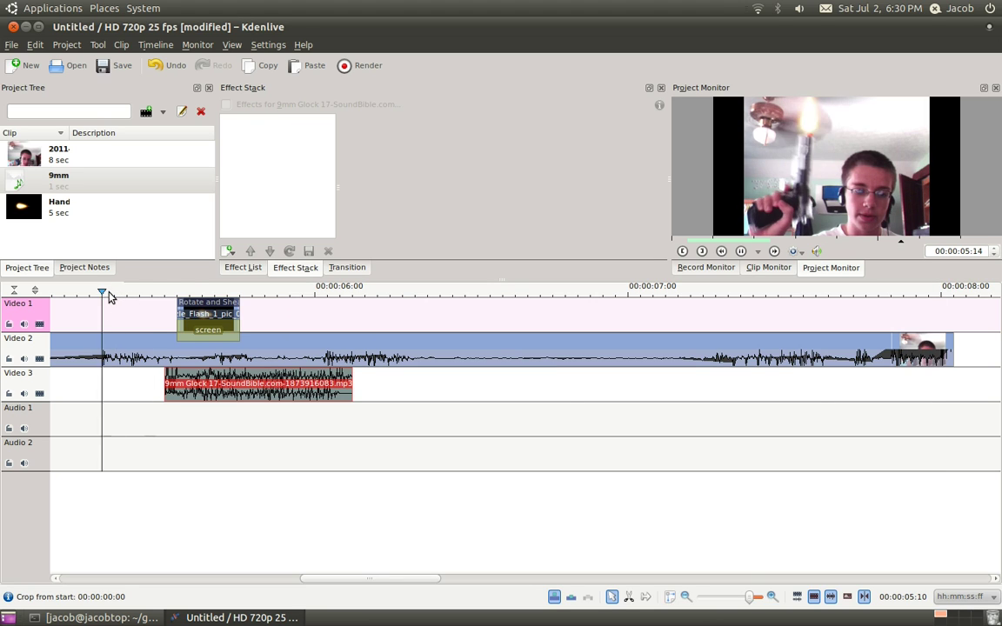
{"action": "key", "text": "space"}
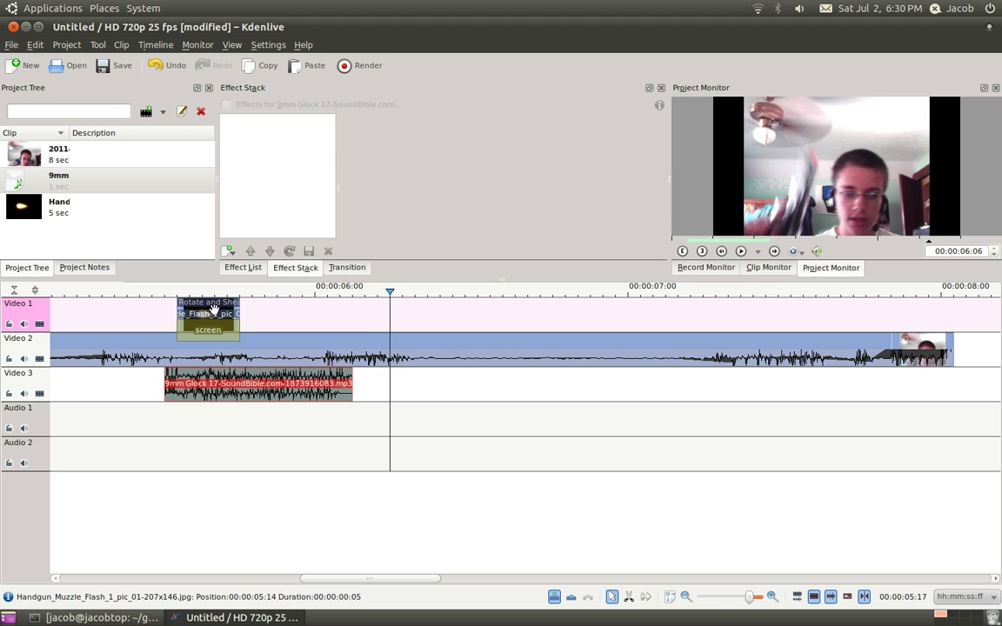
- Trim the end of the muzzle-flash clip shorter and replay the shot to confirm
{"action": "left_click", "coordinate": [187, 315]}
{"action": "left_click_drag", "start_coordinate": [235, 314], "coordinate": [215, 315]}
{"action": "left_click", "coordinate": [127, 293]}
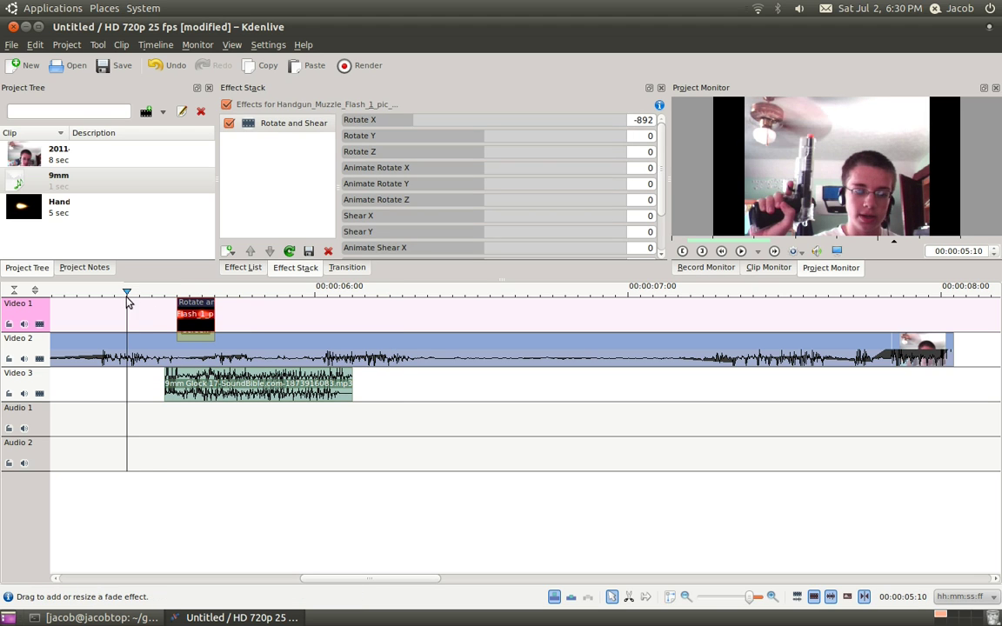
{"action": "key", "text": "space"}
{"action": "left_click", "coordinate": [101, 341]}
{"action": "left_click", "coordinate": [89, 293]}
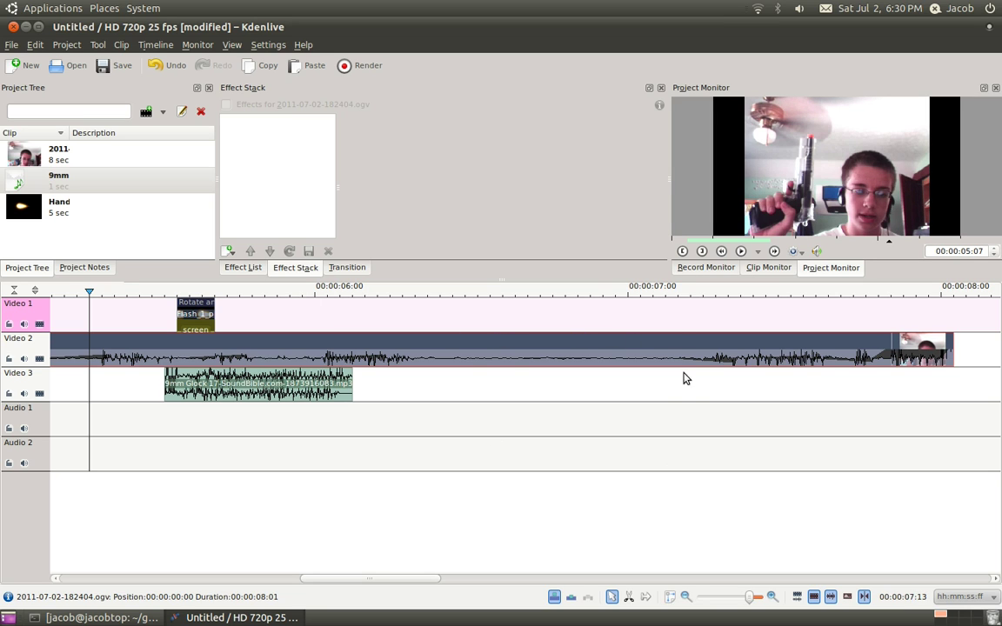
{"action": "key", "text": "space"}
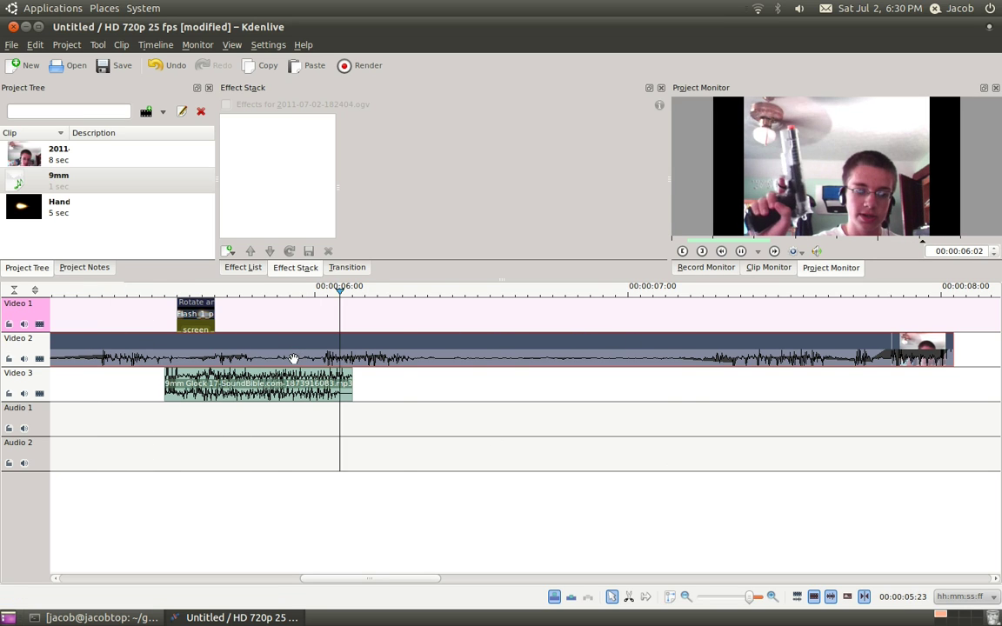
{"action": "key", "text": "space"}
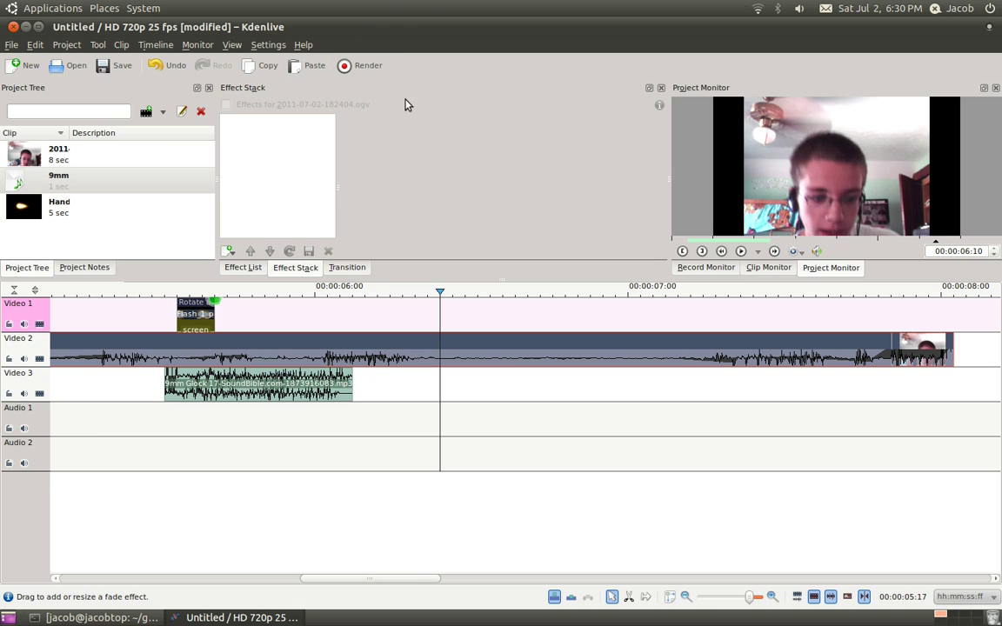
- Choose the H.264 12000k 2 pass render preset
{"action": "left_click", "coordinate": [366, 66]}
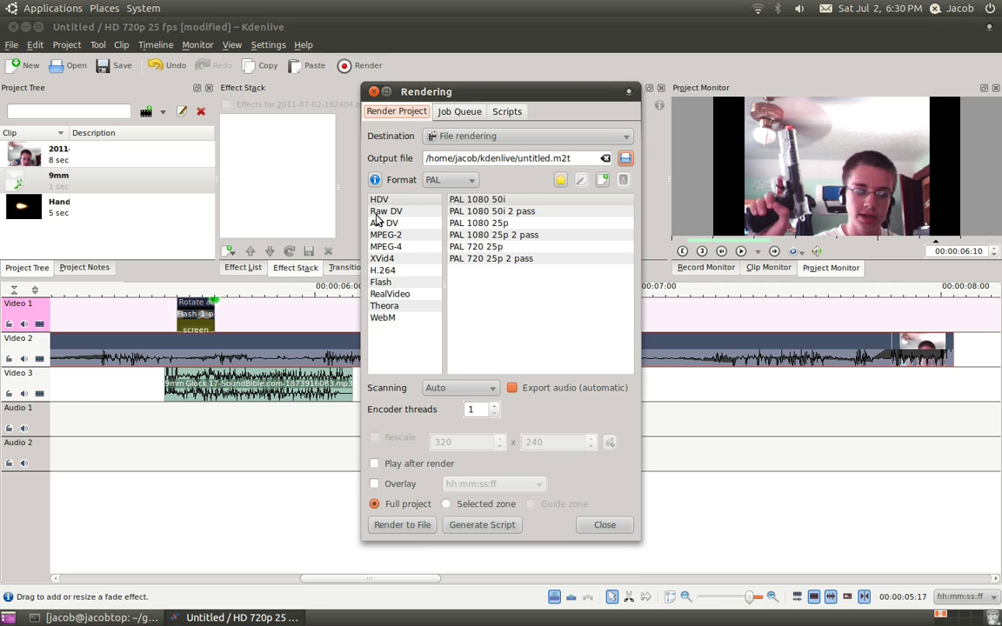
{"action": "left_click", "coordinate": [399, 270]}
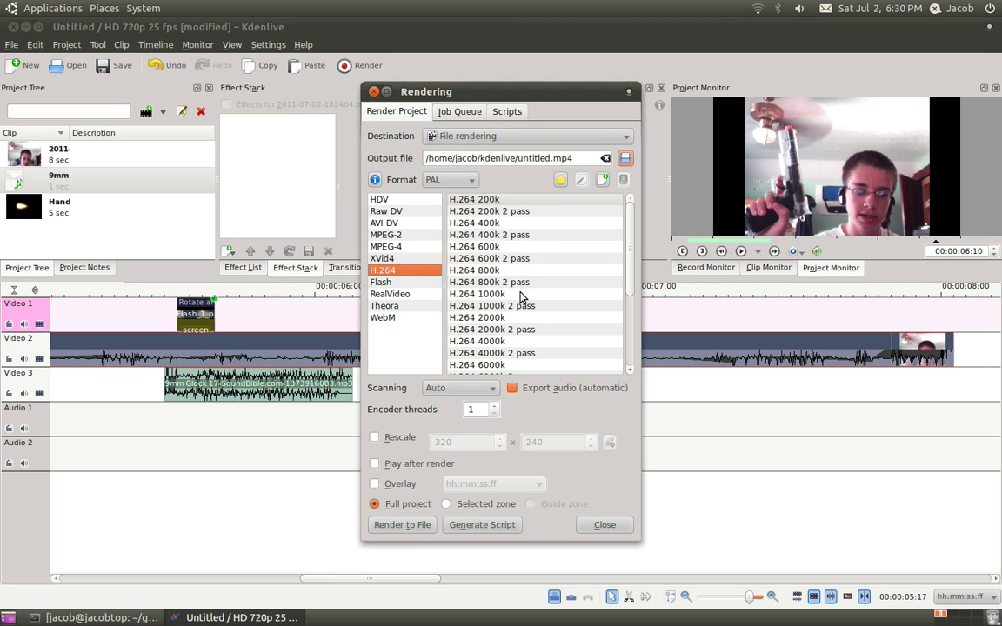
{"action": "scroll", "coordinate": [520, 294], "scroll_direction": "down", "scroll_amount": 3}
{"action": "left_click", "coordinate": [505, 317]}
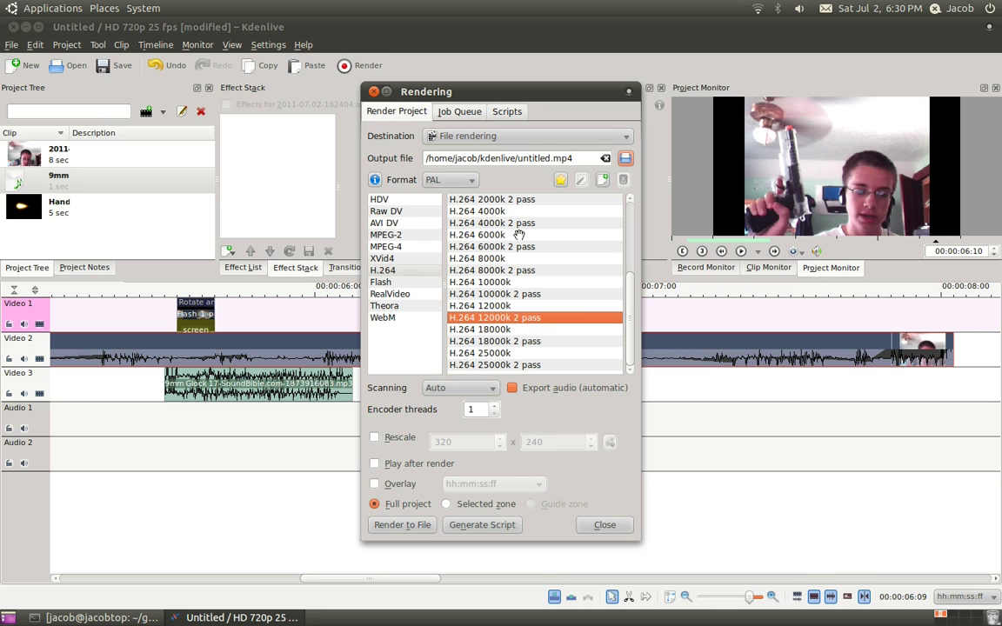
- Render to Desktop/tutorialflash, accepting the added .mp4 extension
{"action": "left_click_drag", "start_coordinate": [483, 159], "coordinate": [634, 168]}
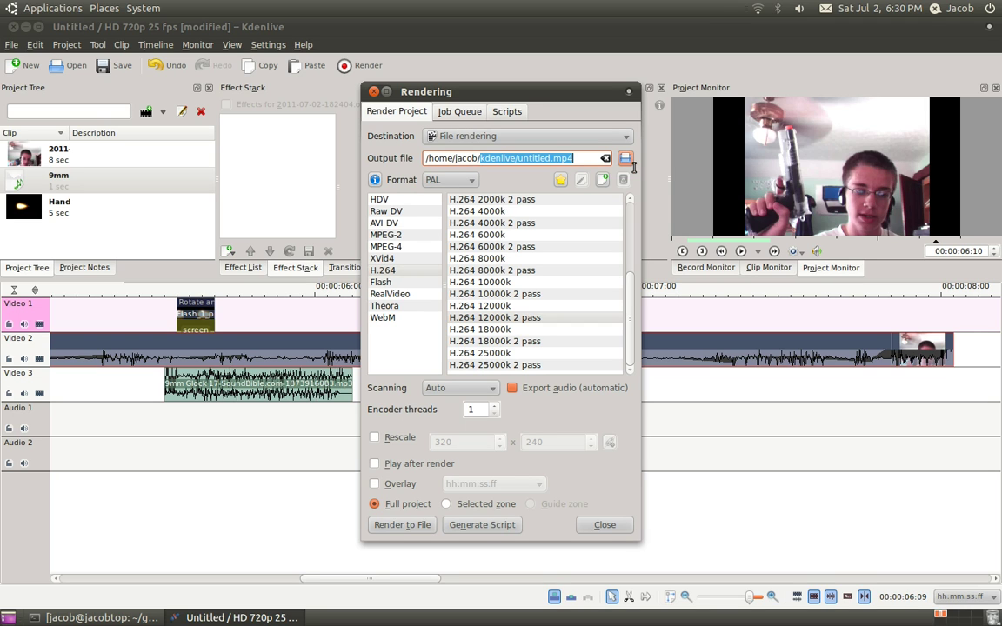
{"action": "key", "text": "BackSpace"}
{"action": "type", "text": "Desktop/"}
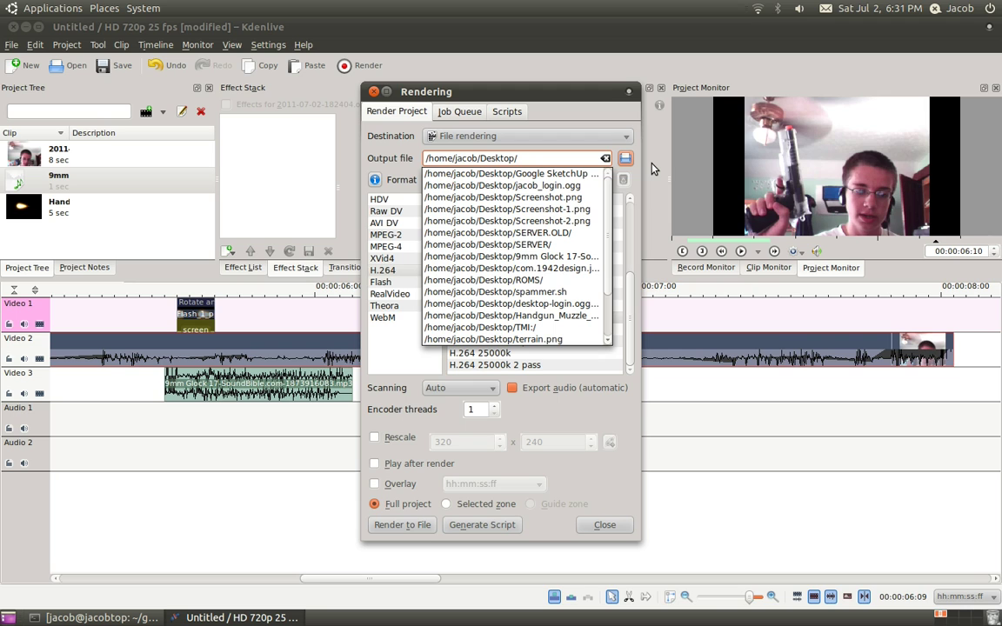
{"action": "type", "text": "tur"}
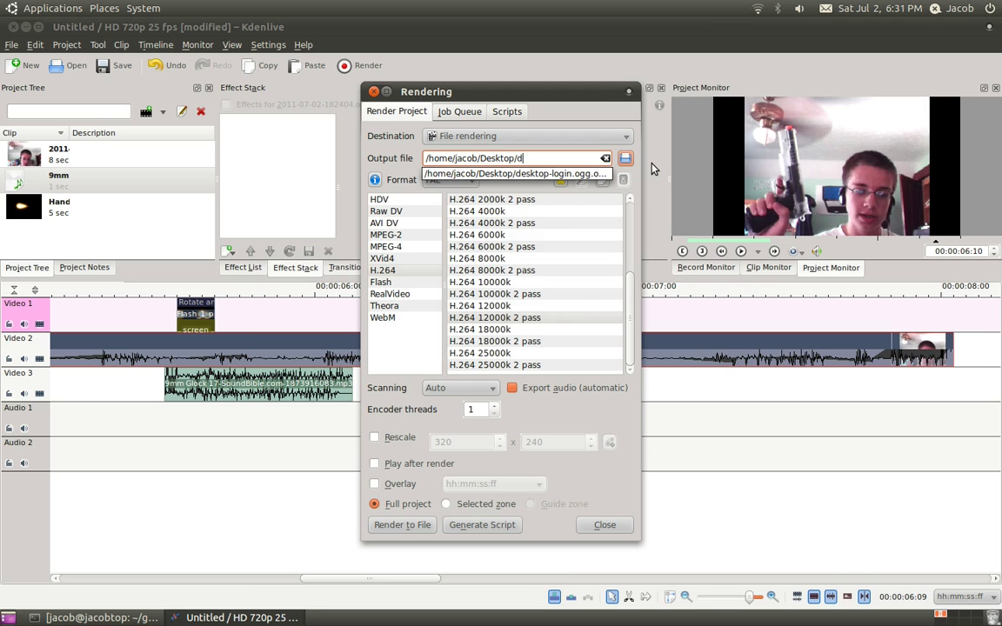
{"action": "key", "text": "BackSpace"}
{"action": "type", "text": "torialfa"}
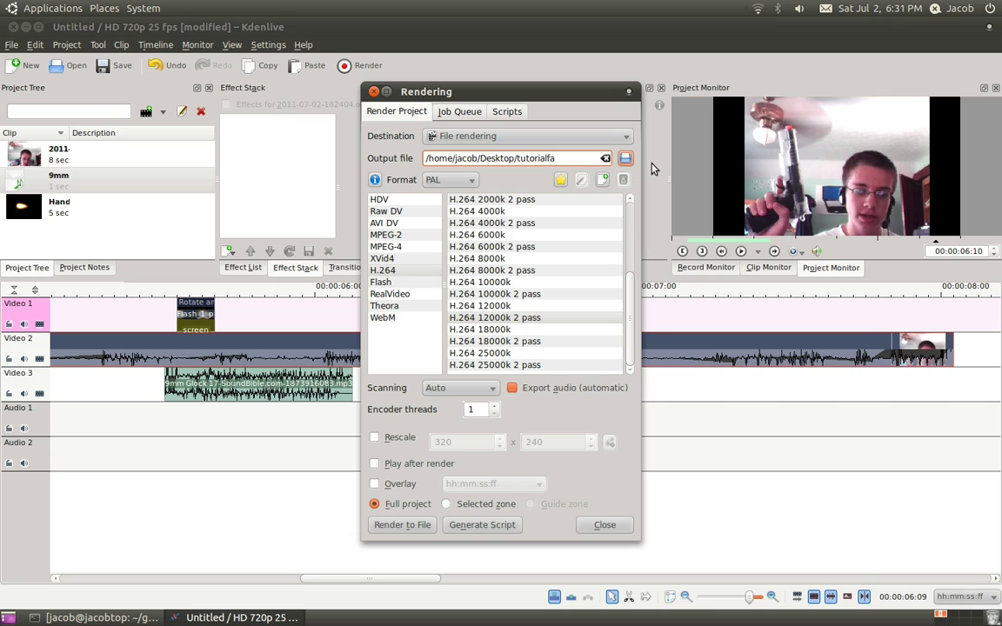
{"action": "key", "text": "BackSpace"}
{"action": "type", "text": "lash"}
{"action": "left_click", "coordinate": [402, 524]}
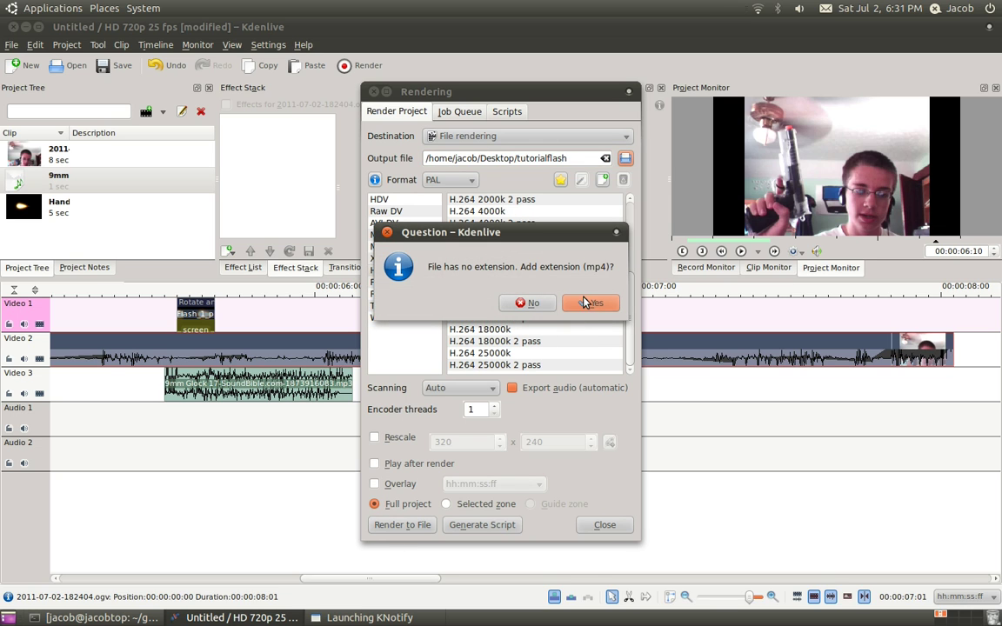
{"action": "left_click", "coordinate": [586, 302]}
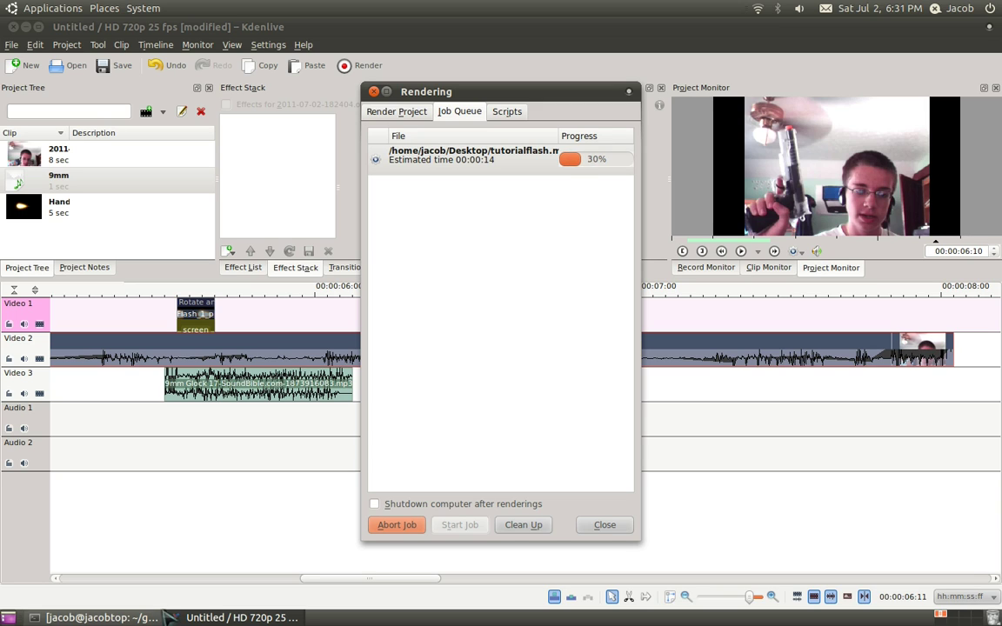
- Raise the terminal window over Kdenlive while rendering continues at about 43%
{"action": "left_click", "coordinate": [131, 618]}
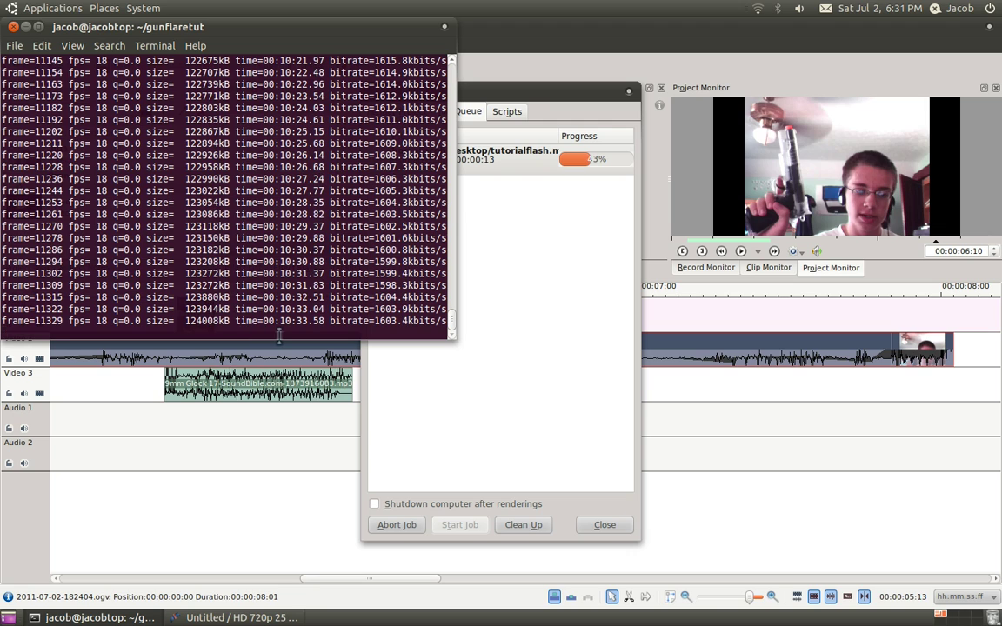